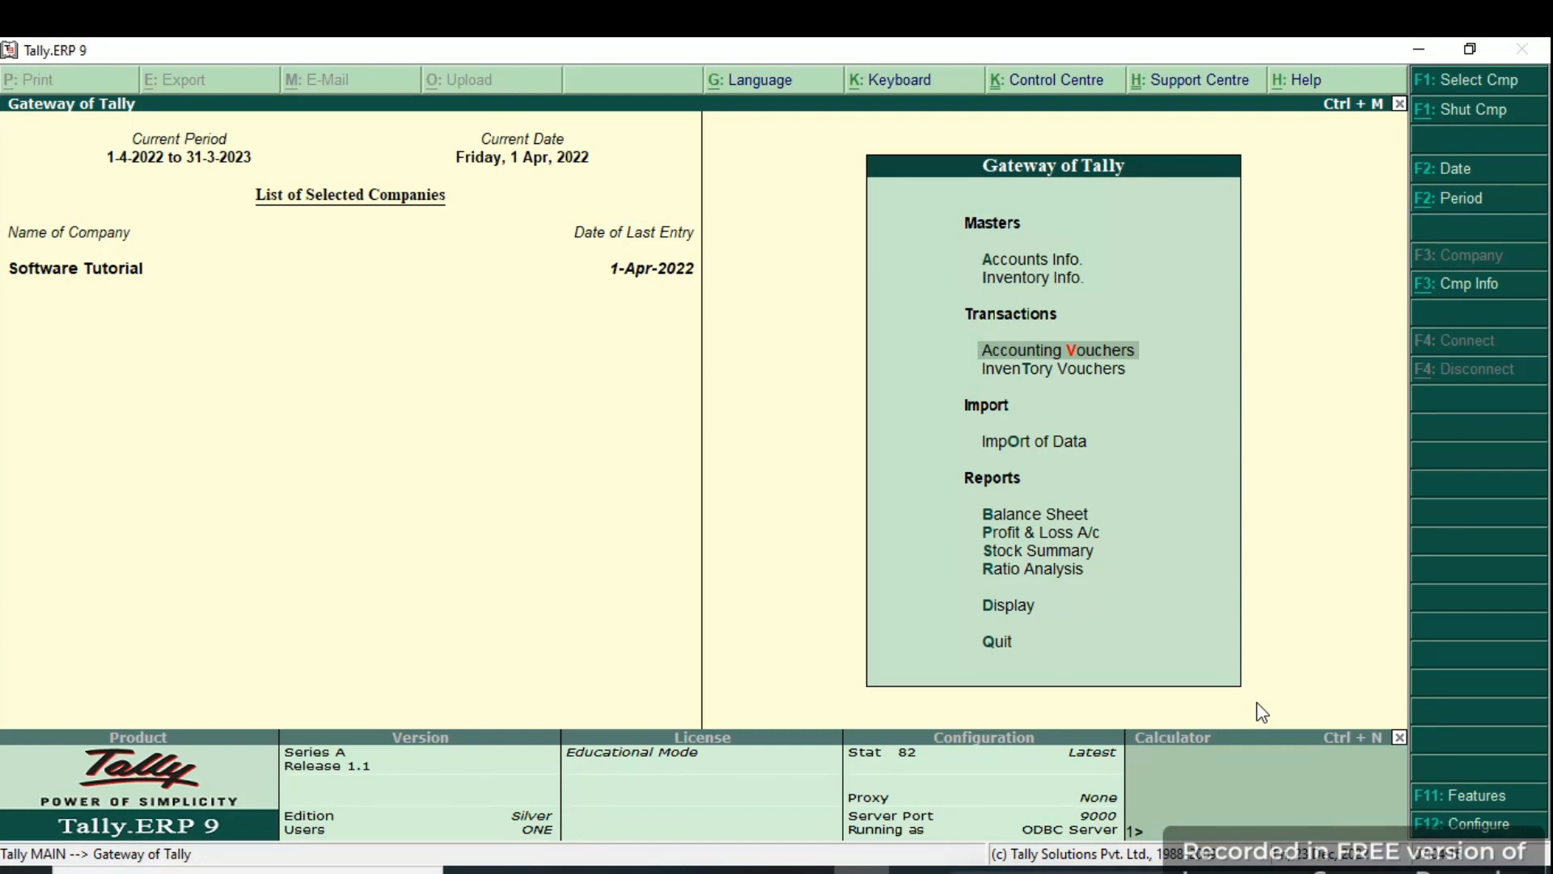
# Open voucher entry and switch it to a Purchase voucher.
pyautogui.press('Up')
pyautogui.press('Down')
pyautogui.press('Return')
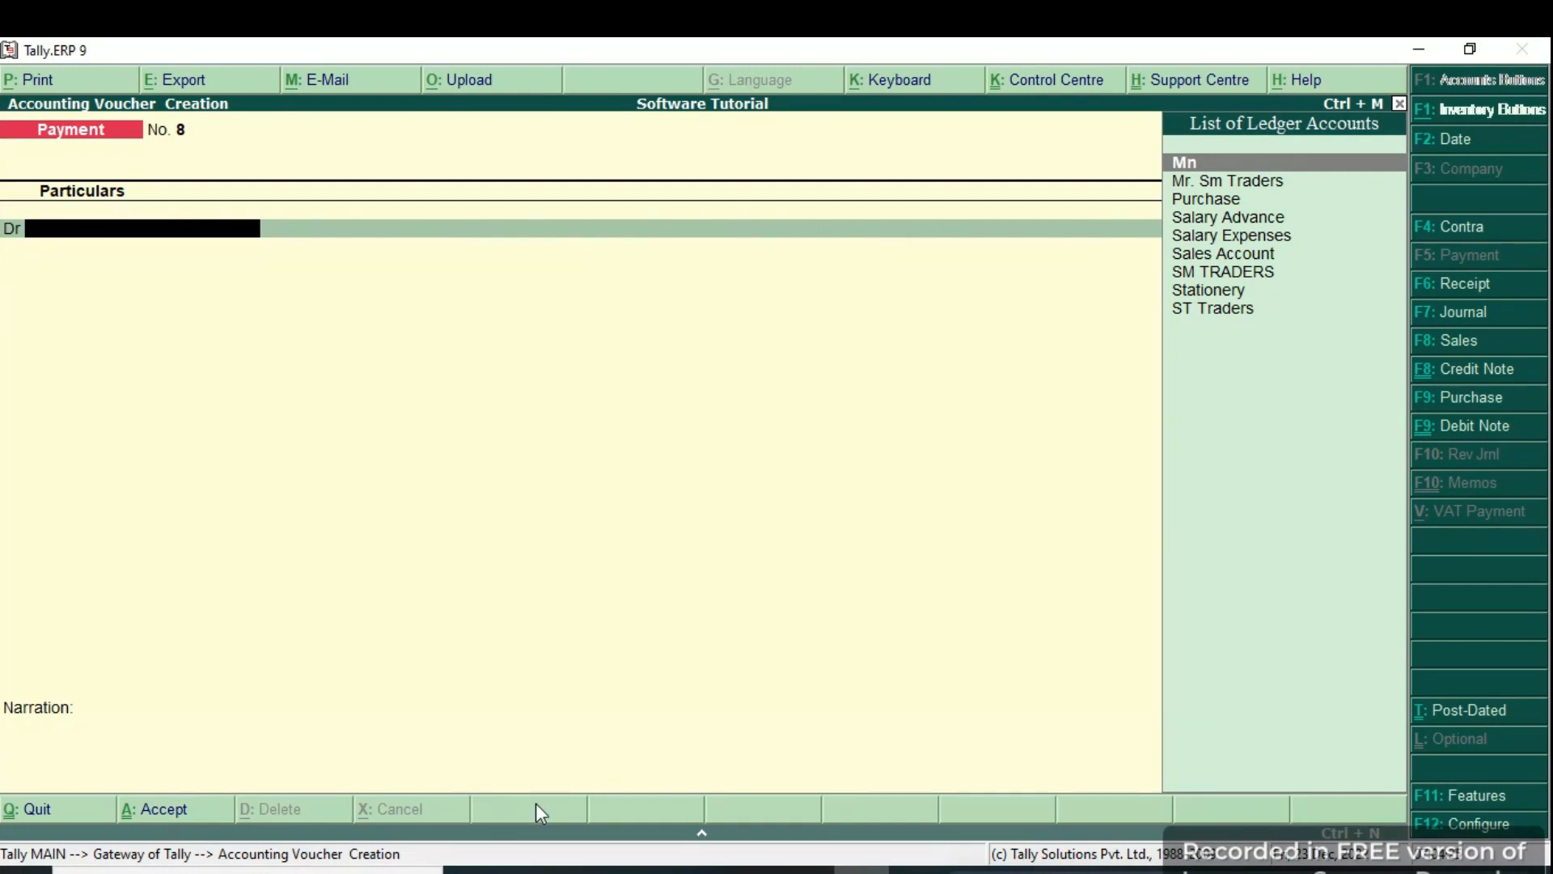
pyautogui.click(1440, 401)
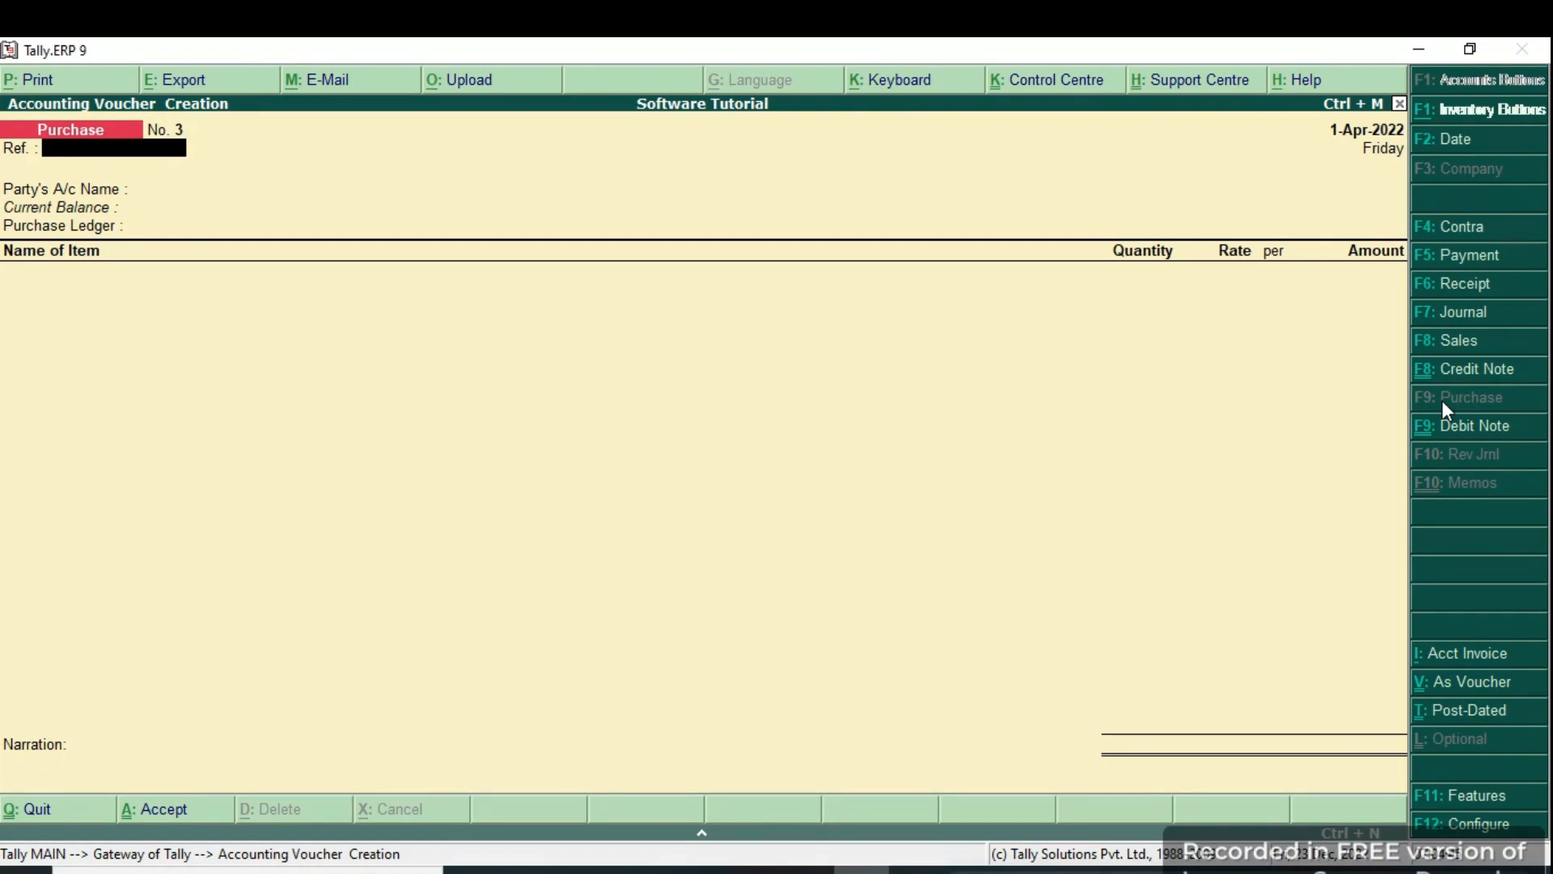
# Set Cash as the party and Purchase as the purchase ledger, then start a new stock item.
pyautogui.press('Return')
pyautogui.write('Cas')
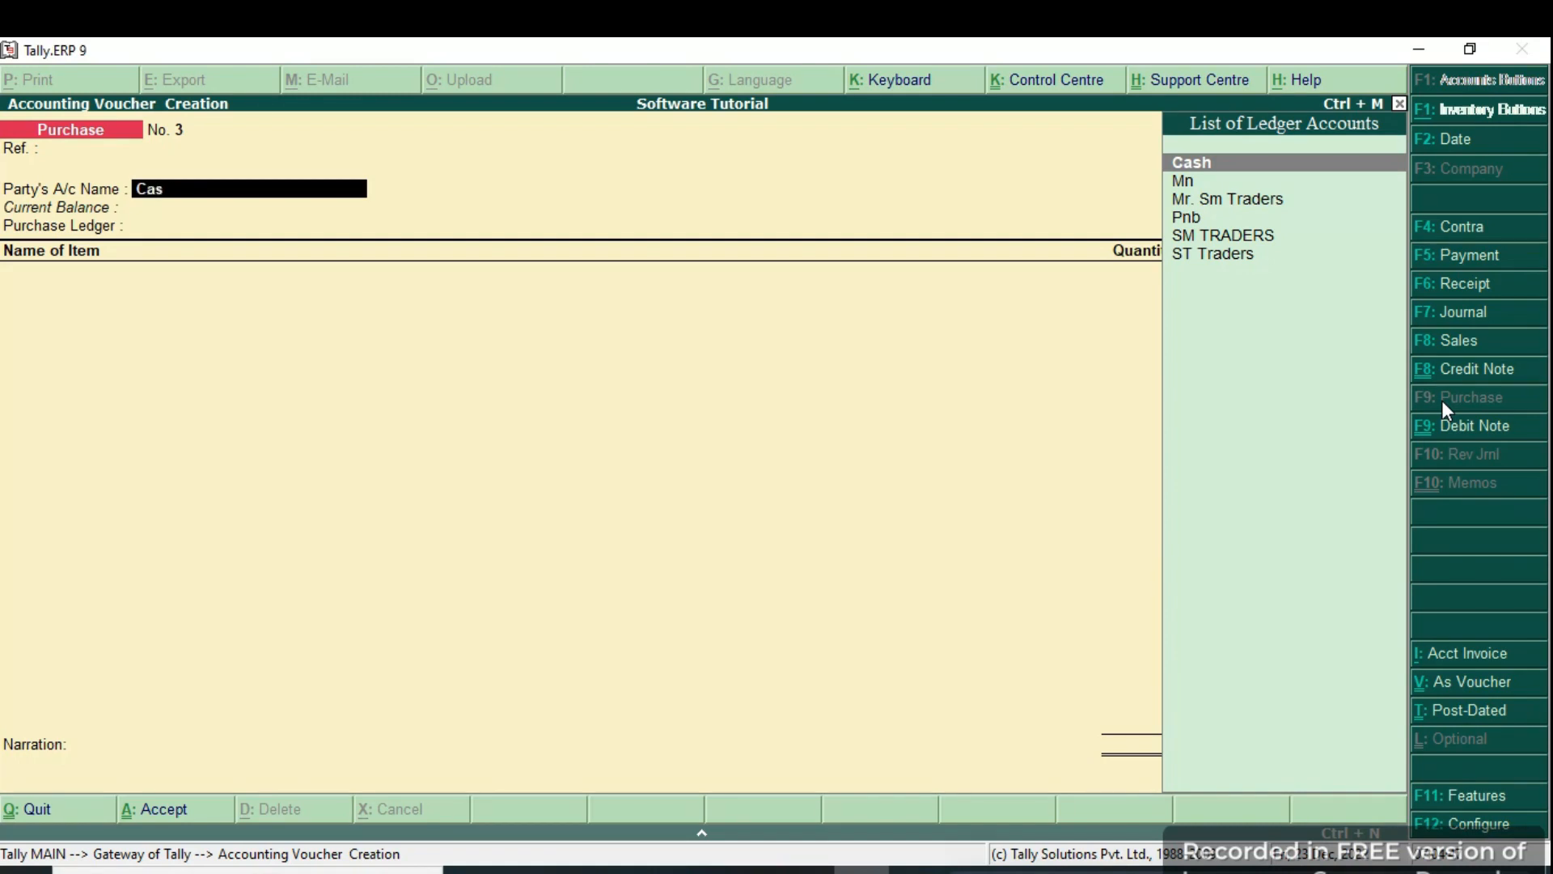
pyautogui.press('Return')
pyautogui.press('Return')
pyautogui.press('Return')
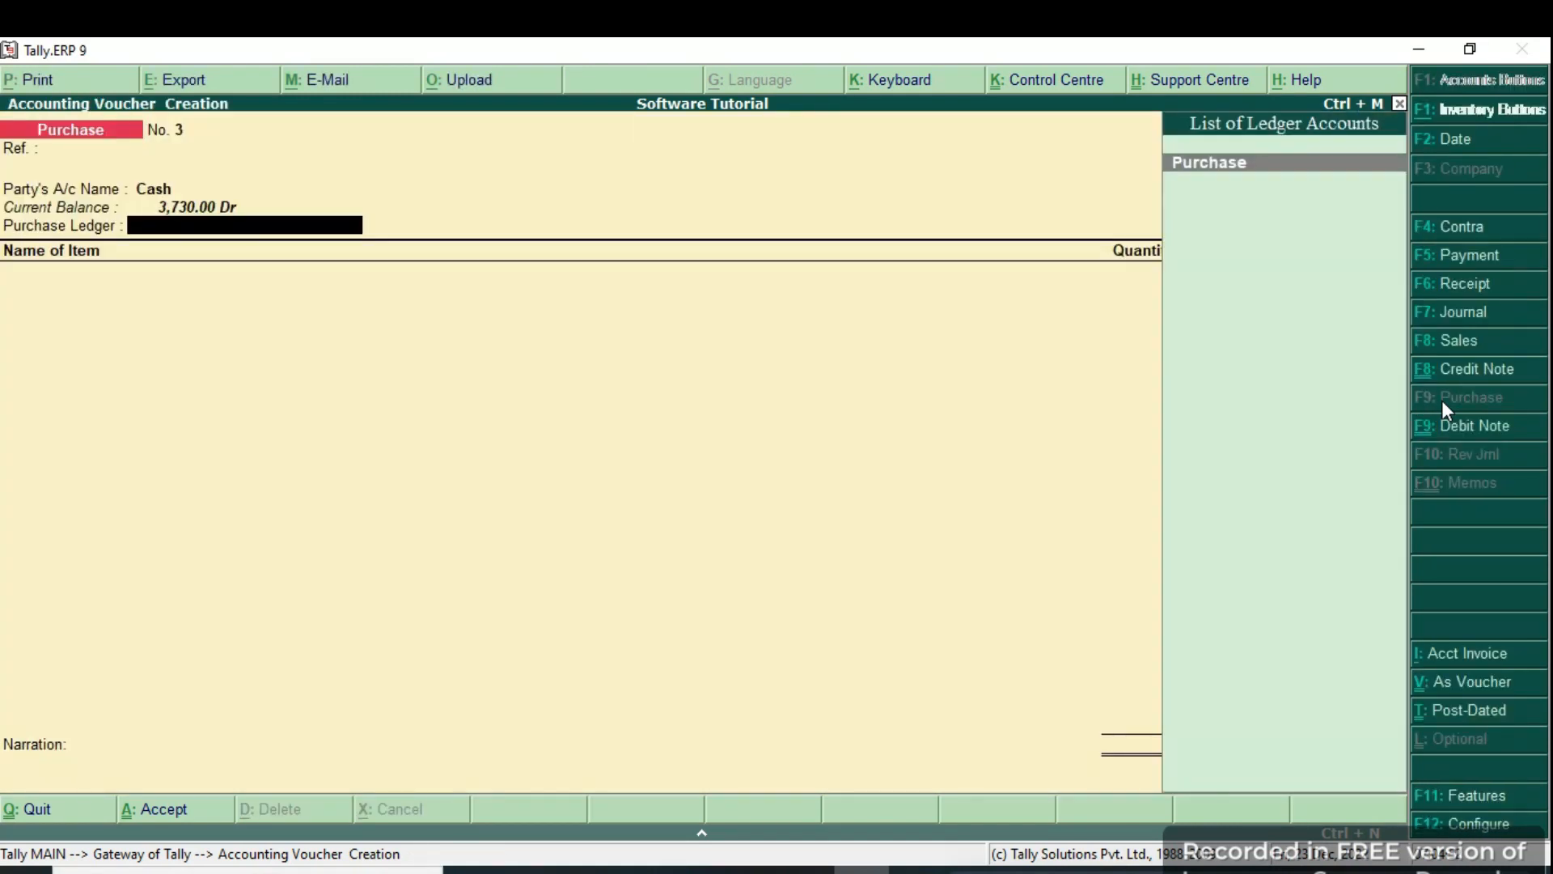
pyautogui.press('Return')
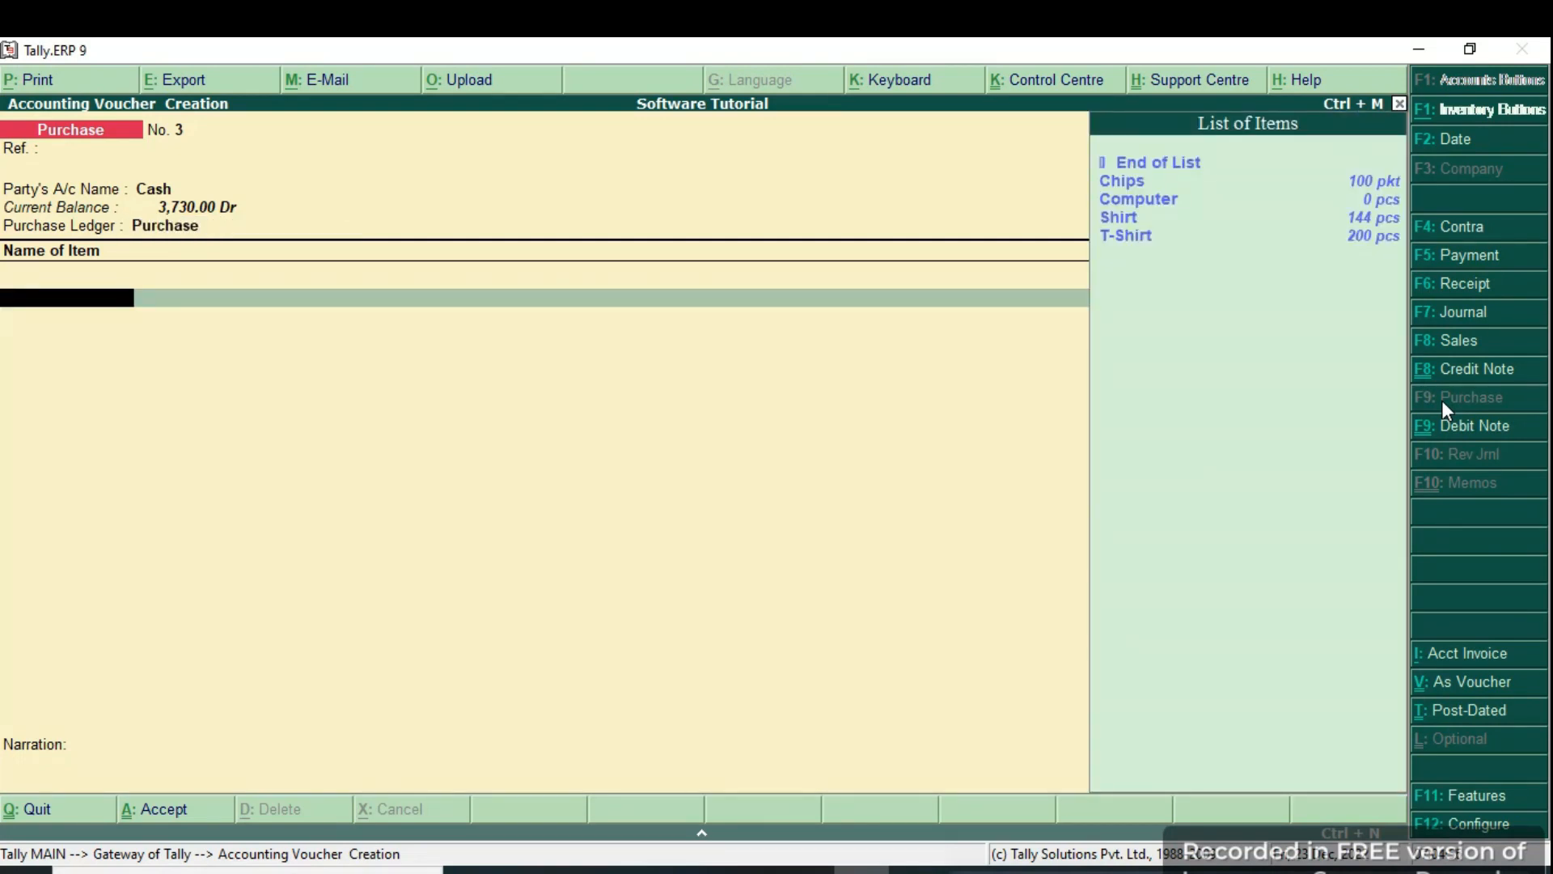
pyautogui.hotkey('alt', 'c')
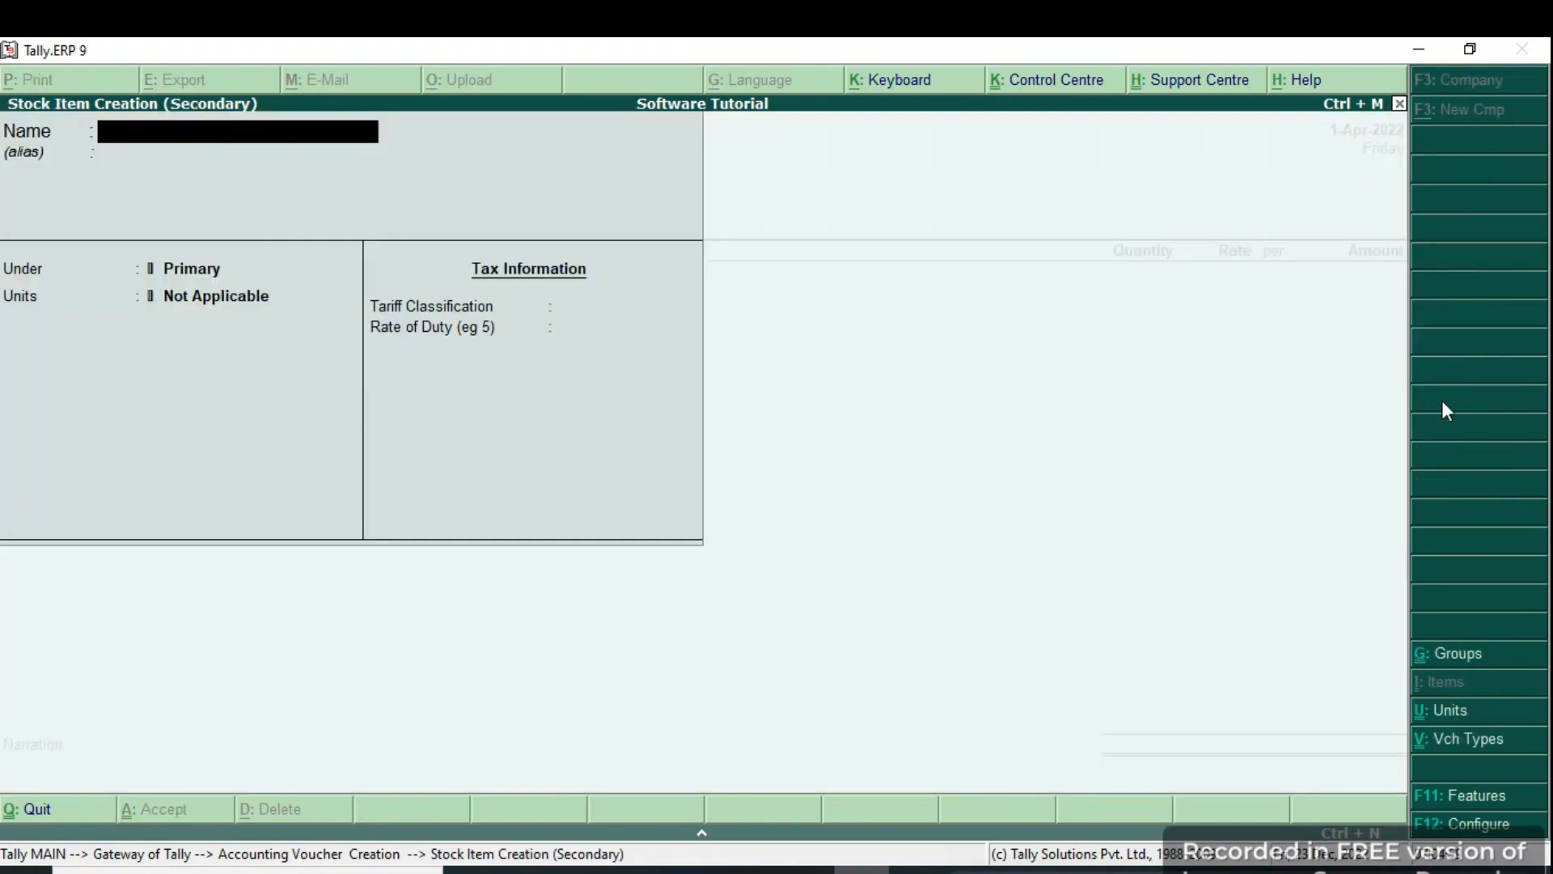
# Name the new stock item Ghee and put it under Dairy Products.
pyautogui.write('Ghee')
pyautogui.press('Return')
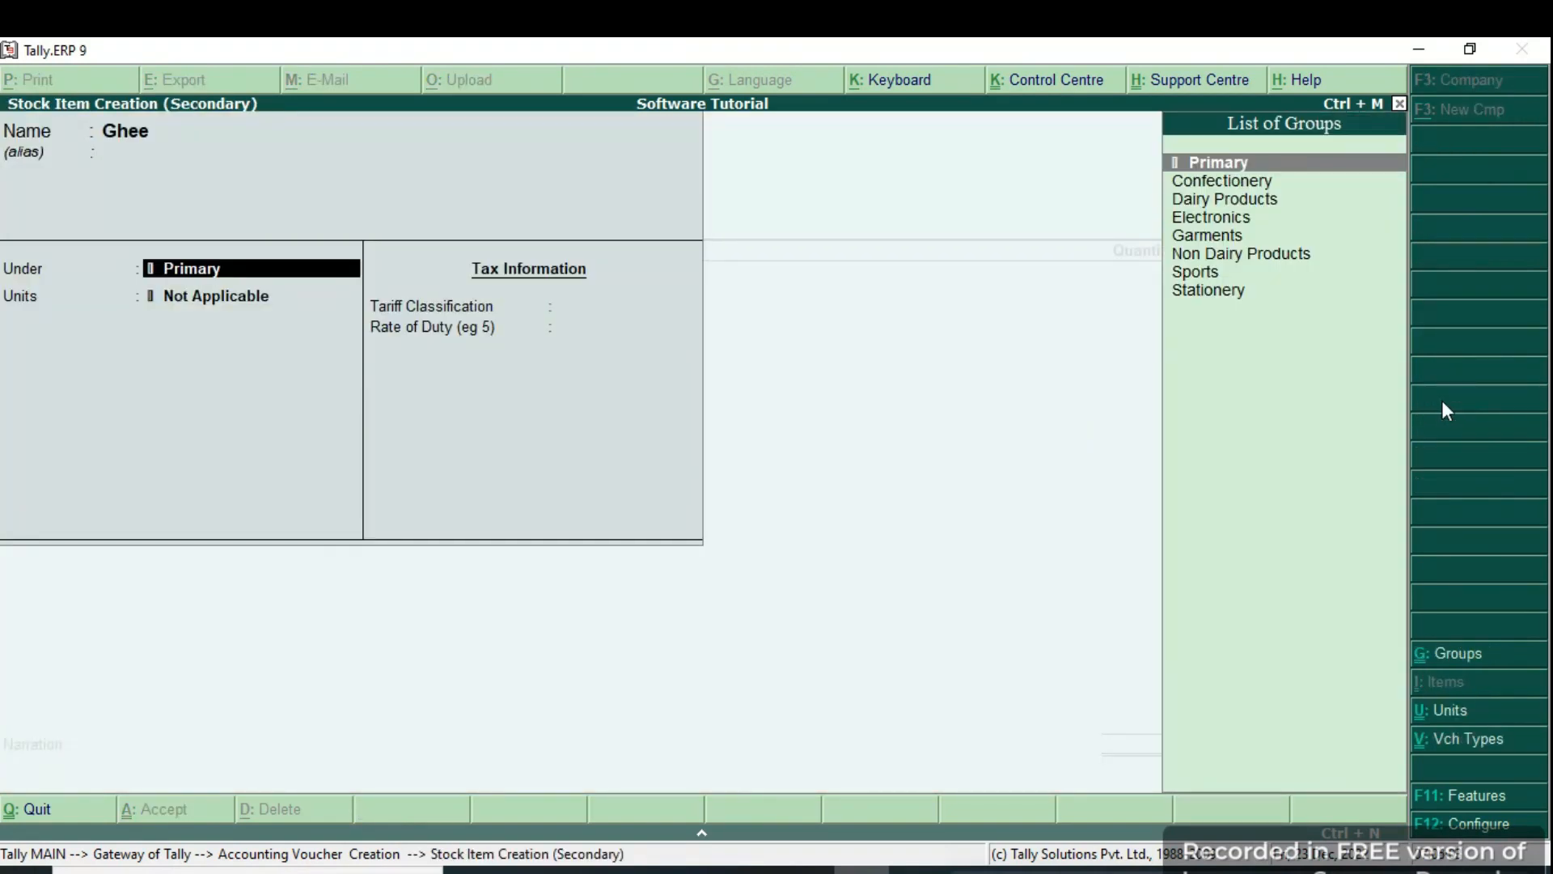
pyautogui.write('Dai')
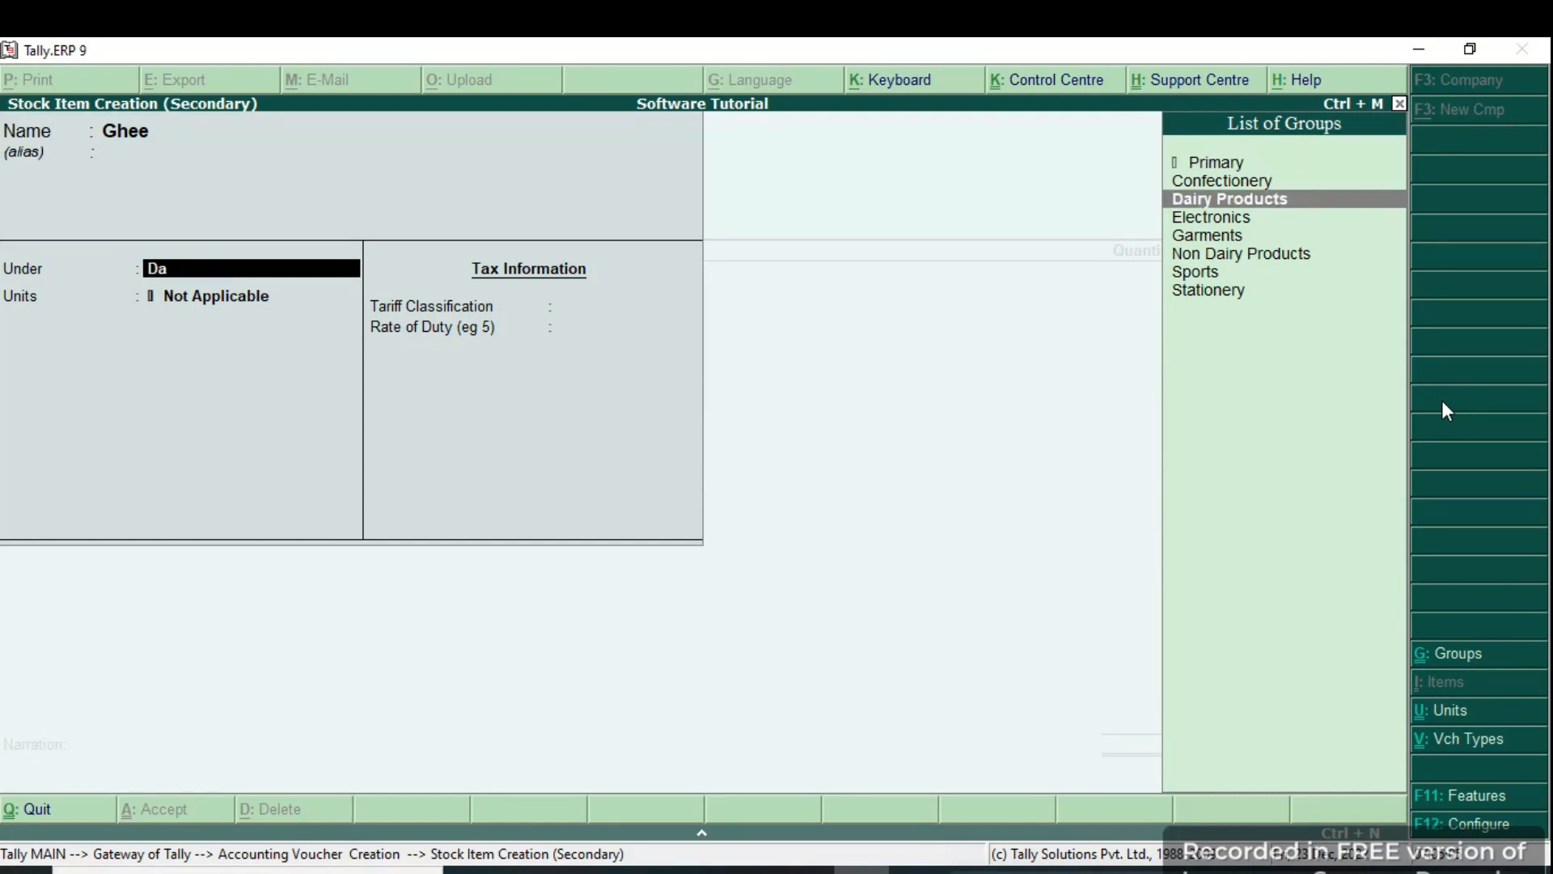
pyautogui.press('Return')
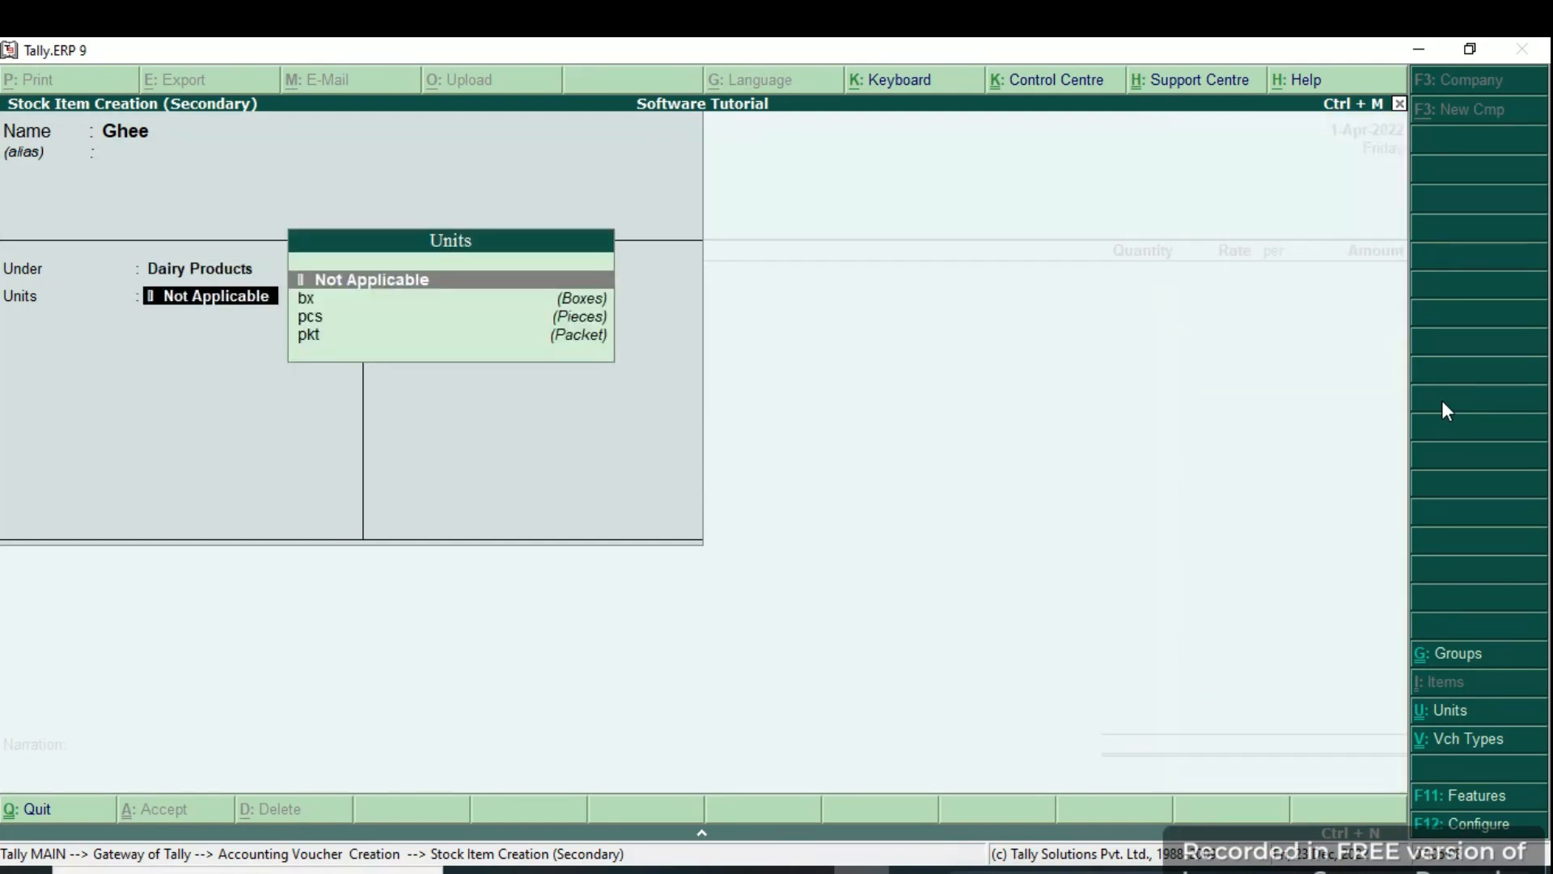
# Create the kgs (Kilograms) unit for Ghee, save the item and add it to the voucher with quantity 100.
pyautogui.hotkey('alt', 'c')
pyautogui.write('kgs')
pyautogui.press('Return')
pyautogui.write('Kilograms')
pyautogui.press('Return')
pyautogui.press('Return')
pyautogui.press('Return')
pyautogui.press('Return')
pyautogui.press('Return')
pyautogui.press('Return')
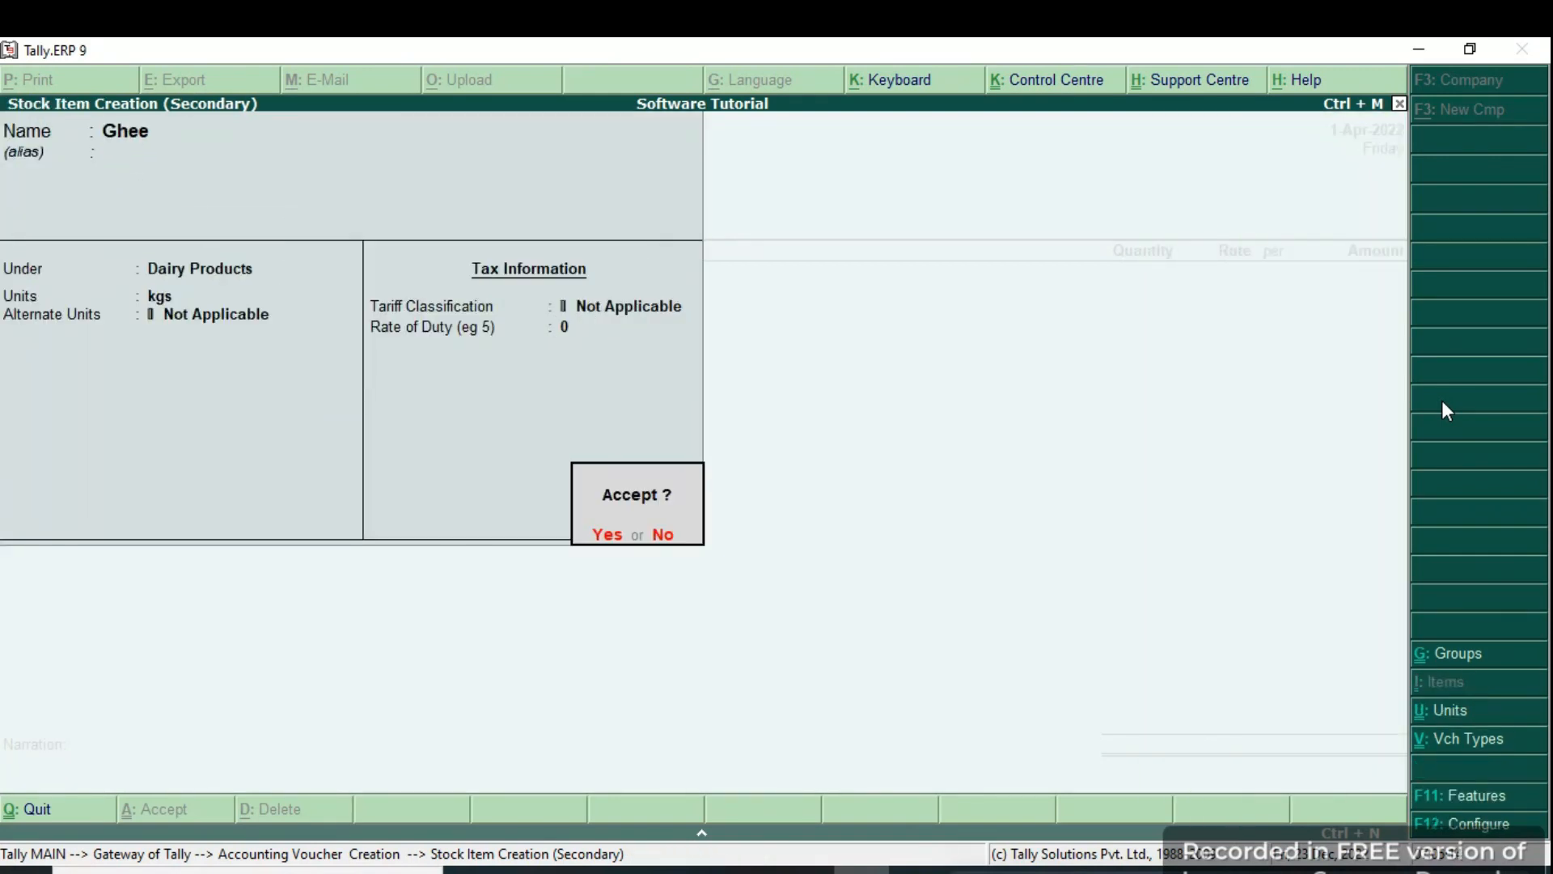
pyautogui.press('Return')
pyautogui.press('Return')
pyautogui.write('100')
# Price the 100 kgs of Ghee at 400 per kg, 40,000.00 total, and end the item list.
pyautogui.press('Return')
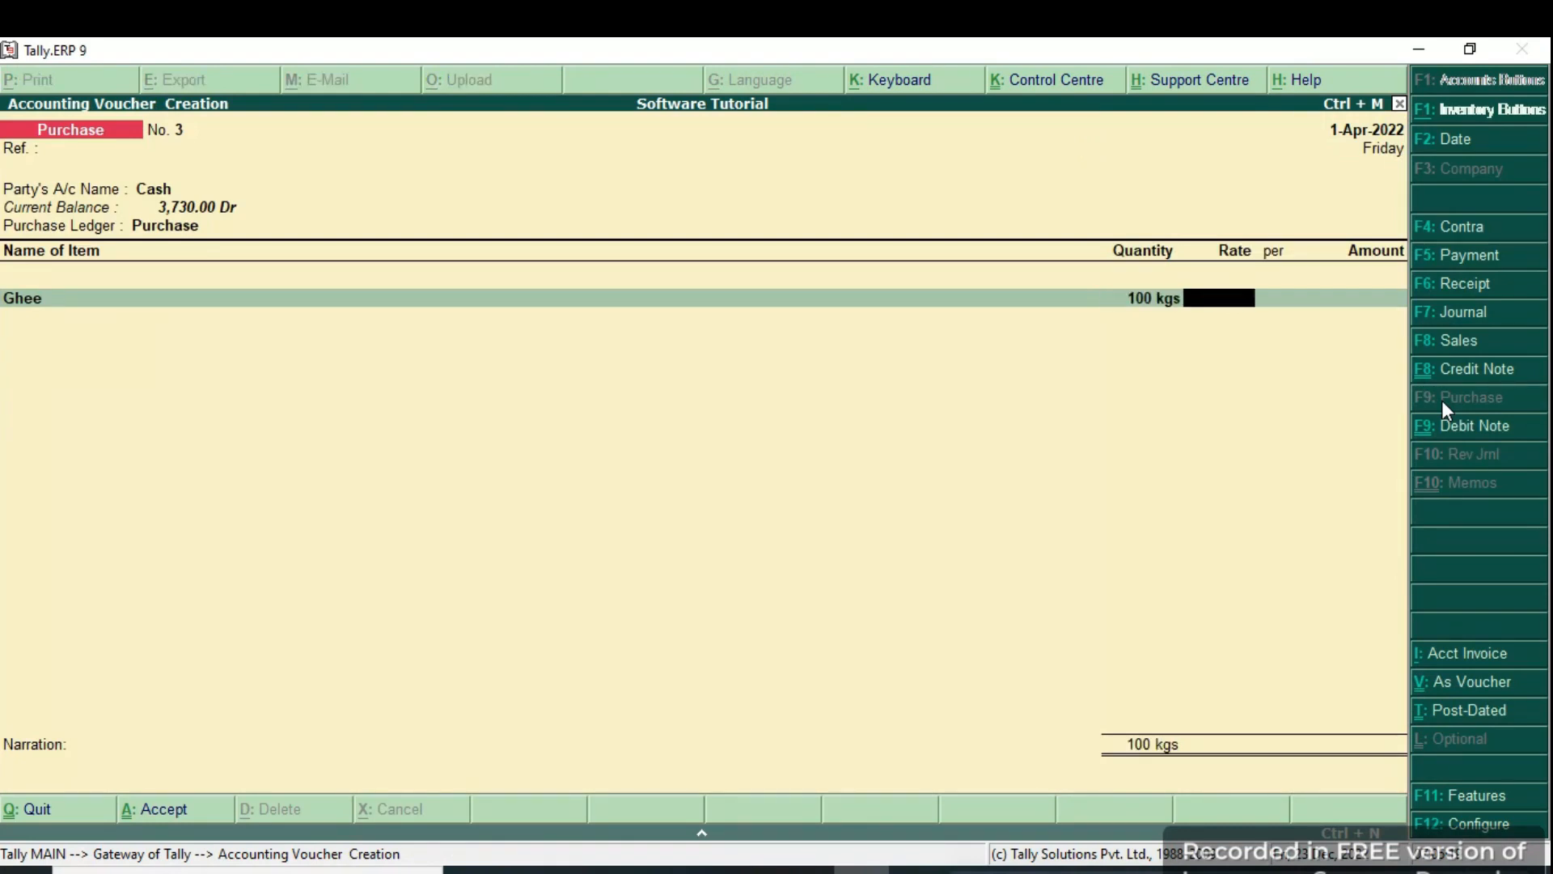
pyautogui.write('400')
pyautogui.press('Return')
pyautogui.press('Return')
pyautogui.press('Return')
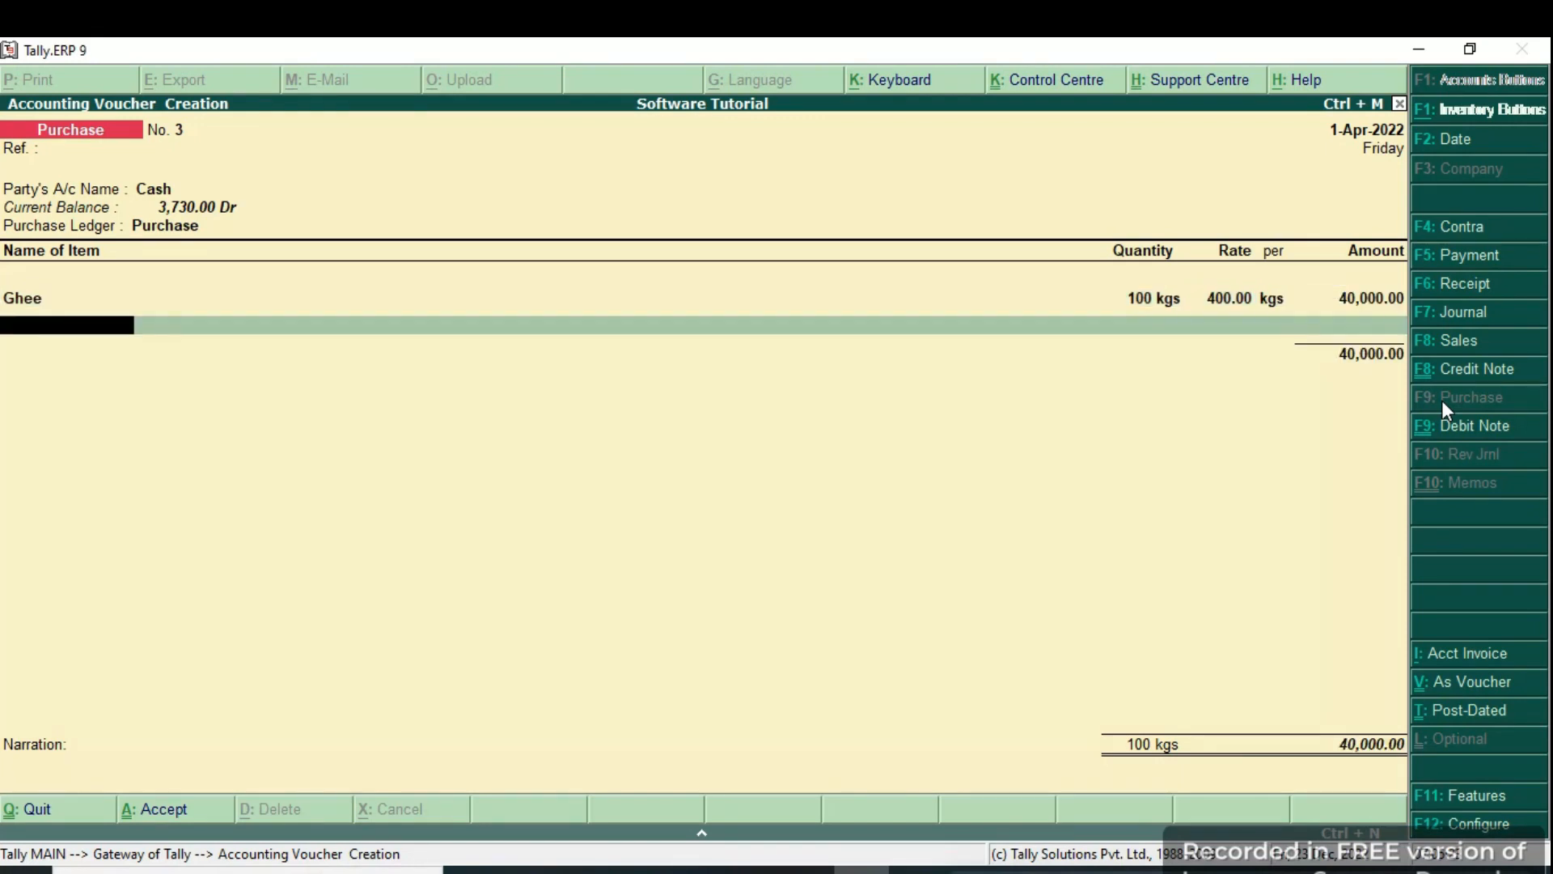
pyautogui.press('Return')
pyautogui.press('Return')
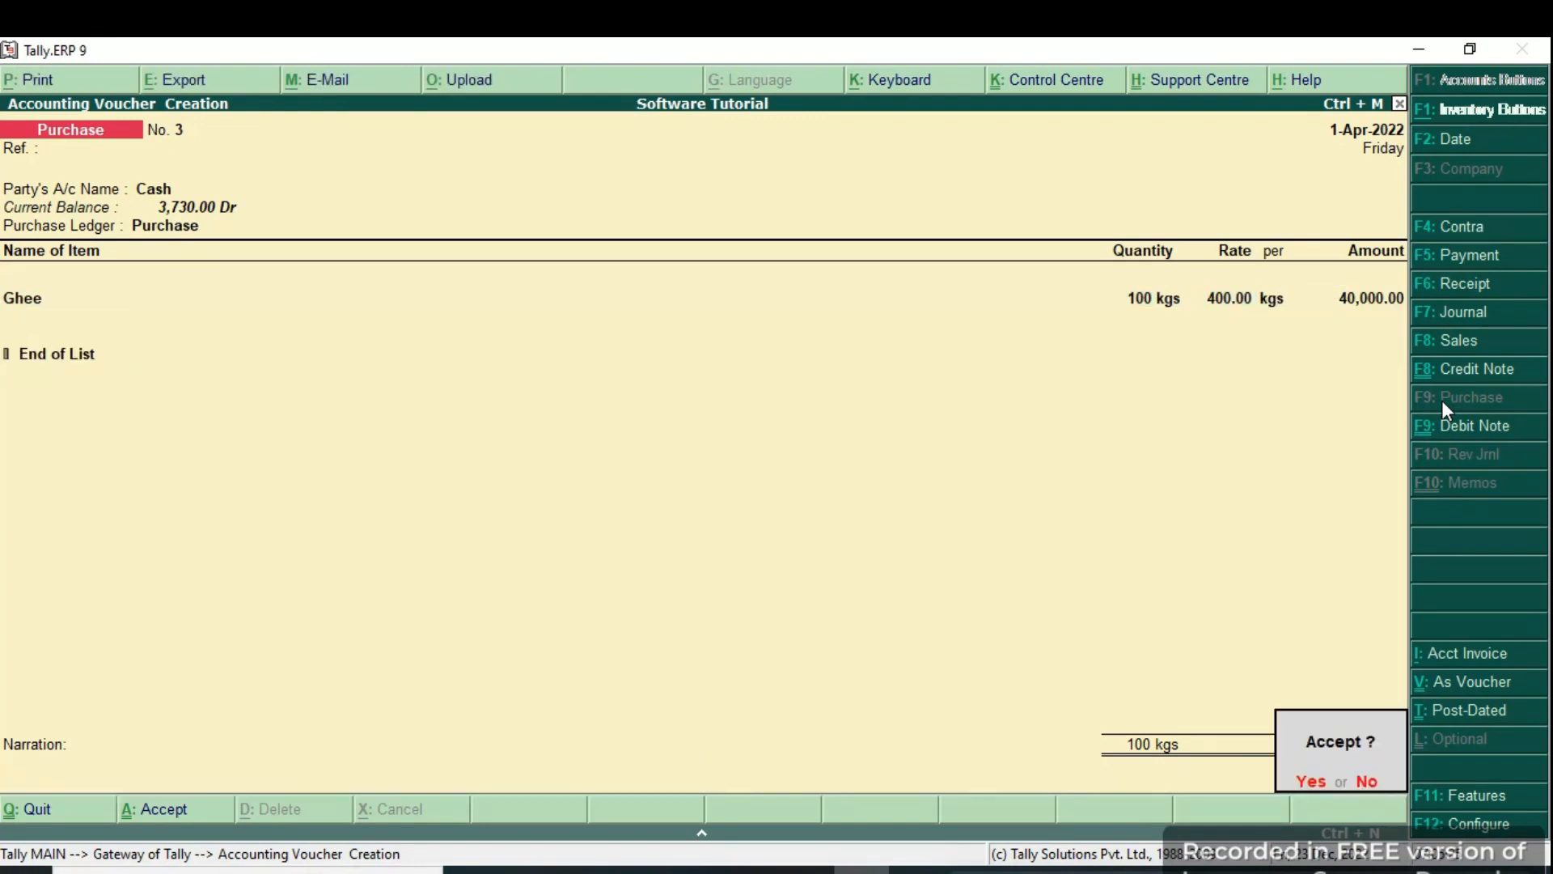
pyautogui.press('Return')
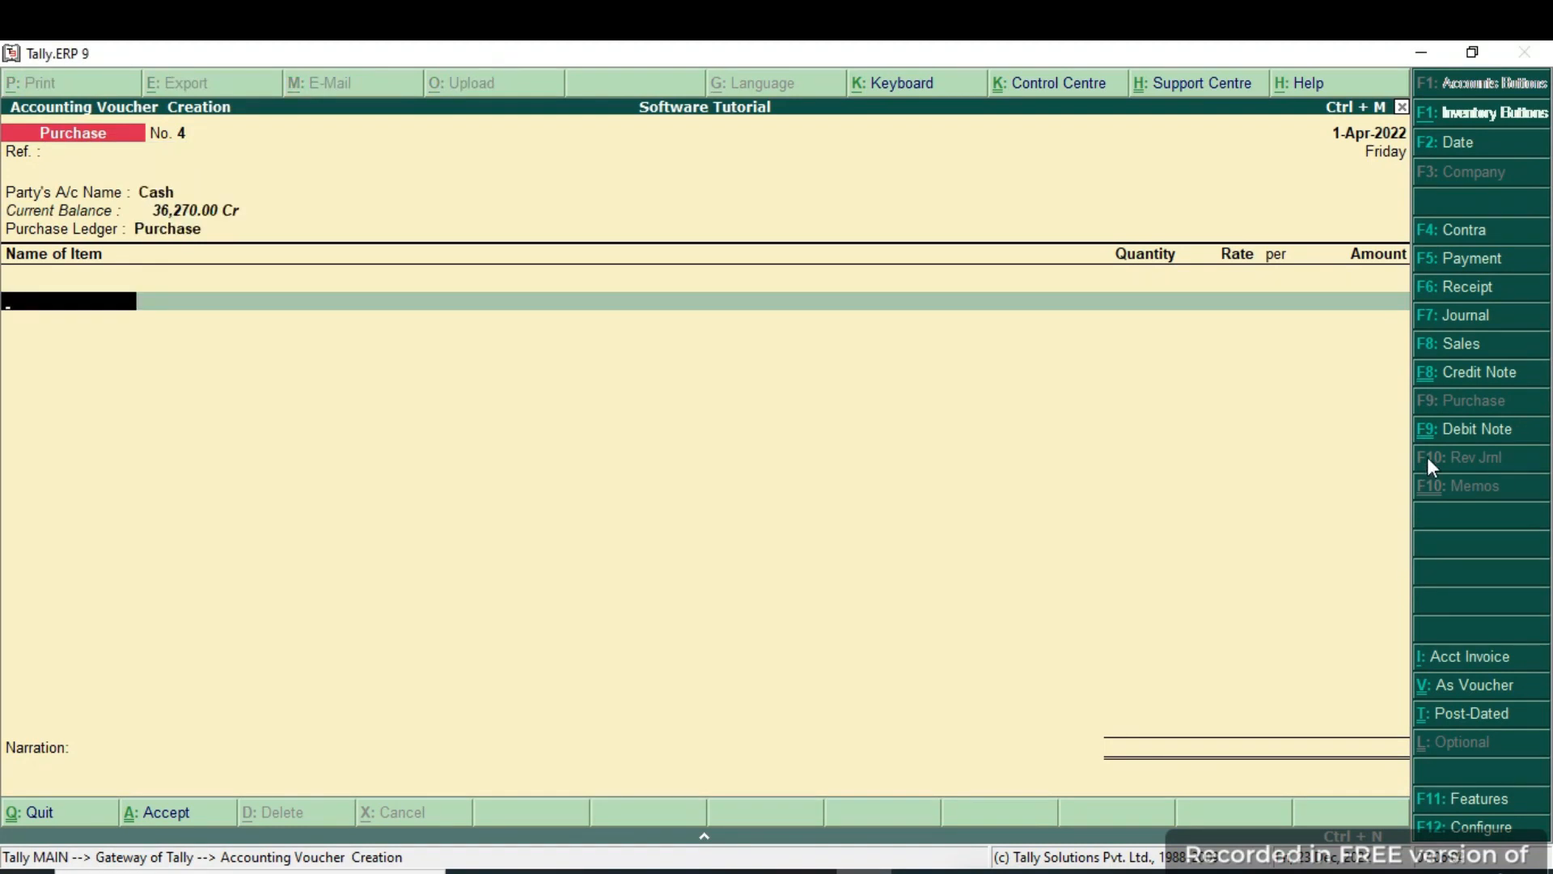
# Change the voucher type to Pos Voucher, giving POS voucher No. 1.
pyautogui.click(1449, 344)
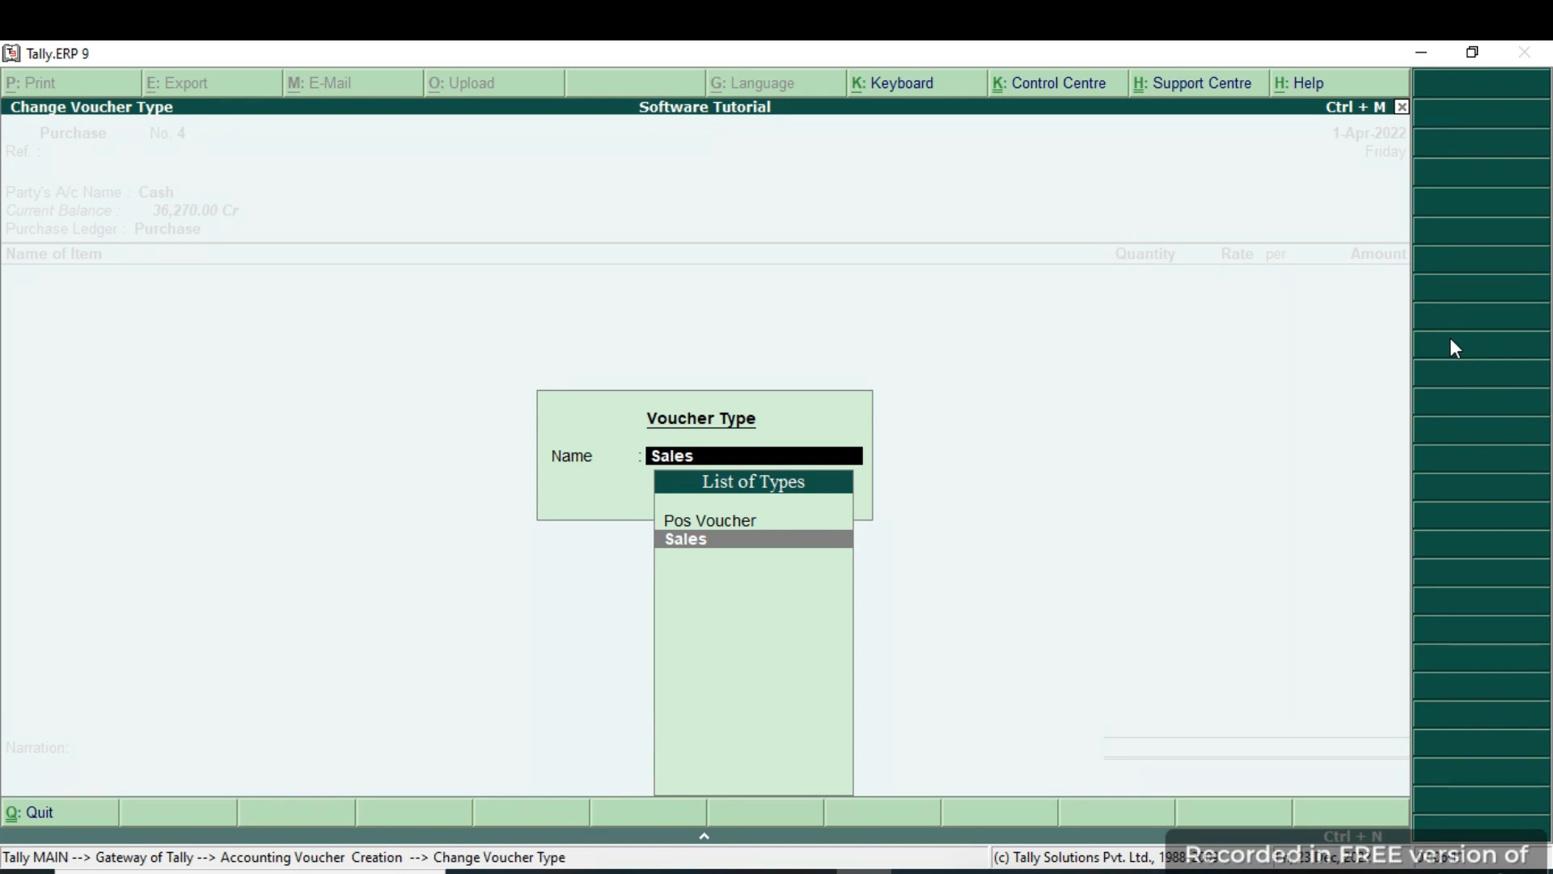
pyautogui.press('Up')
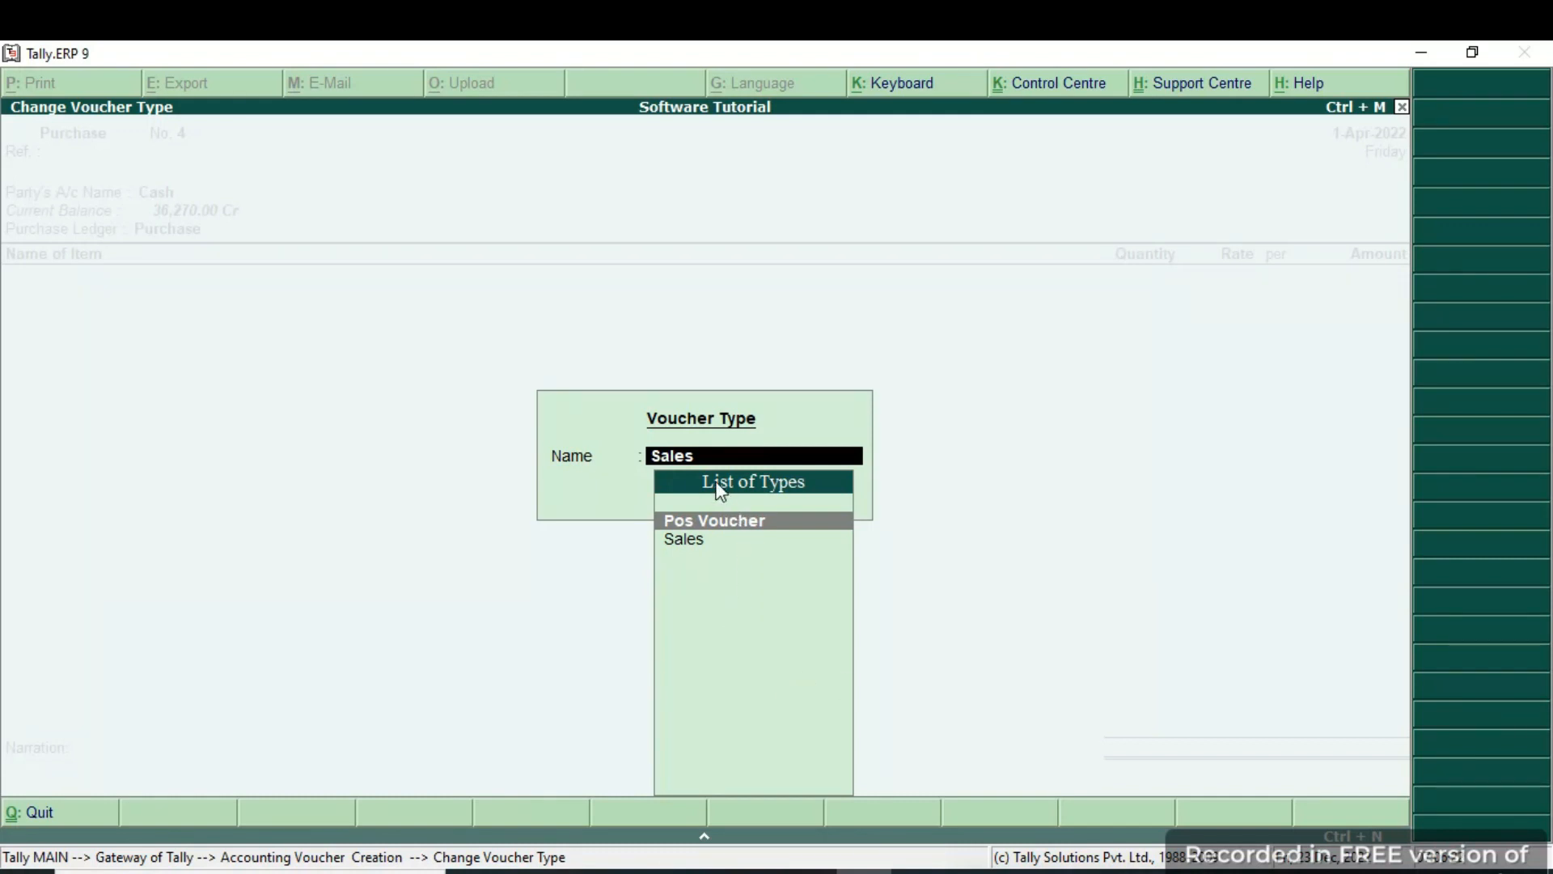
pyautogui.press('Return')
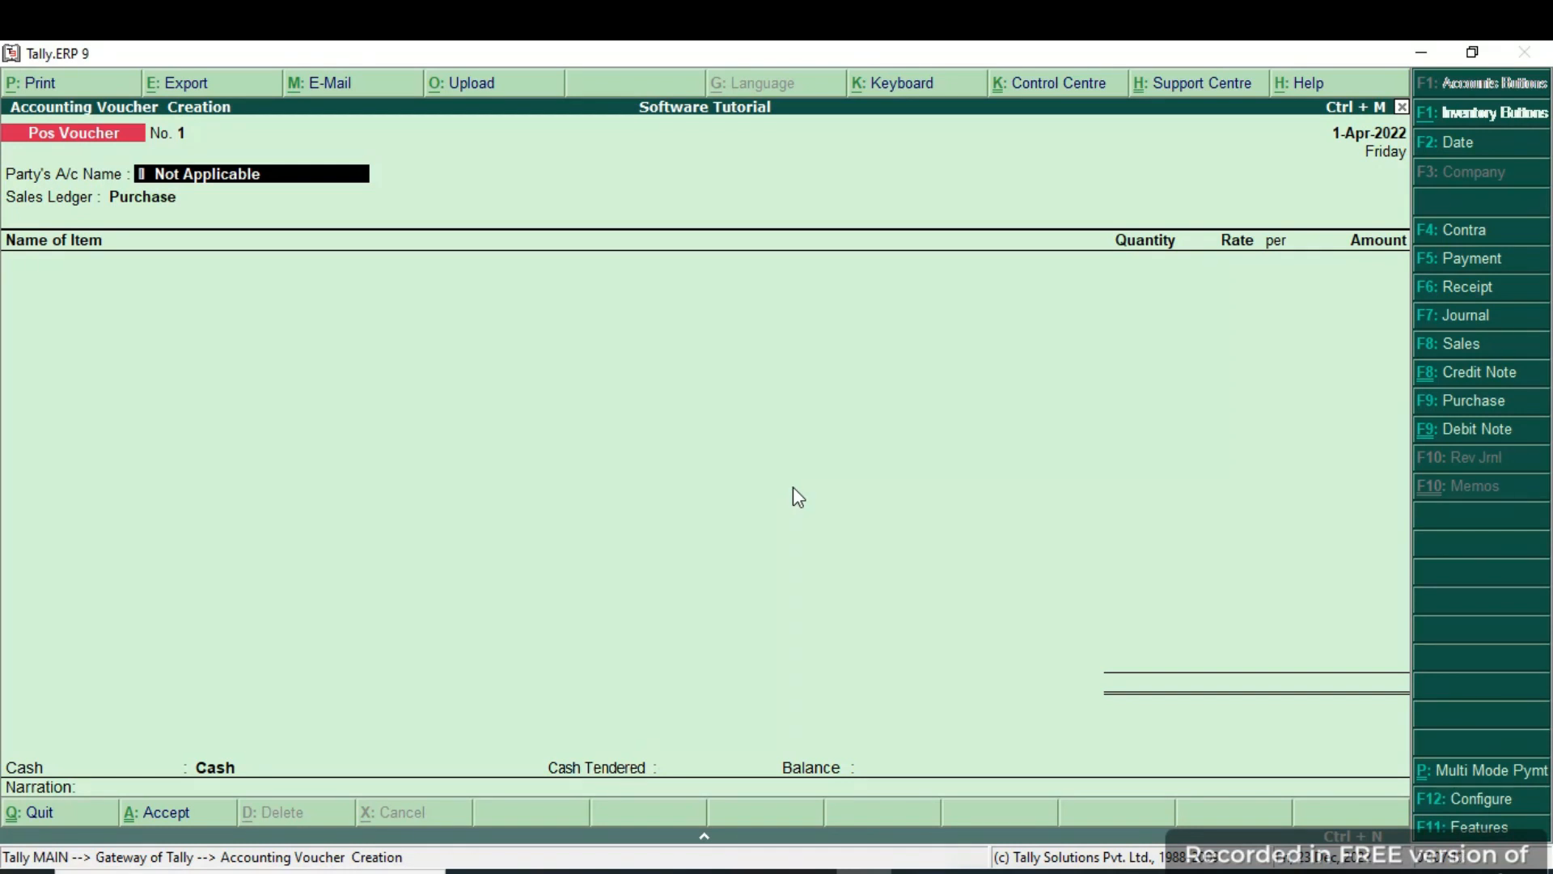
# Turn on Multi Mode Payment so Gift Vouchers, Card, Cheque and Cash rows appear.
pyautogui.click(1418, 778)
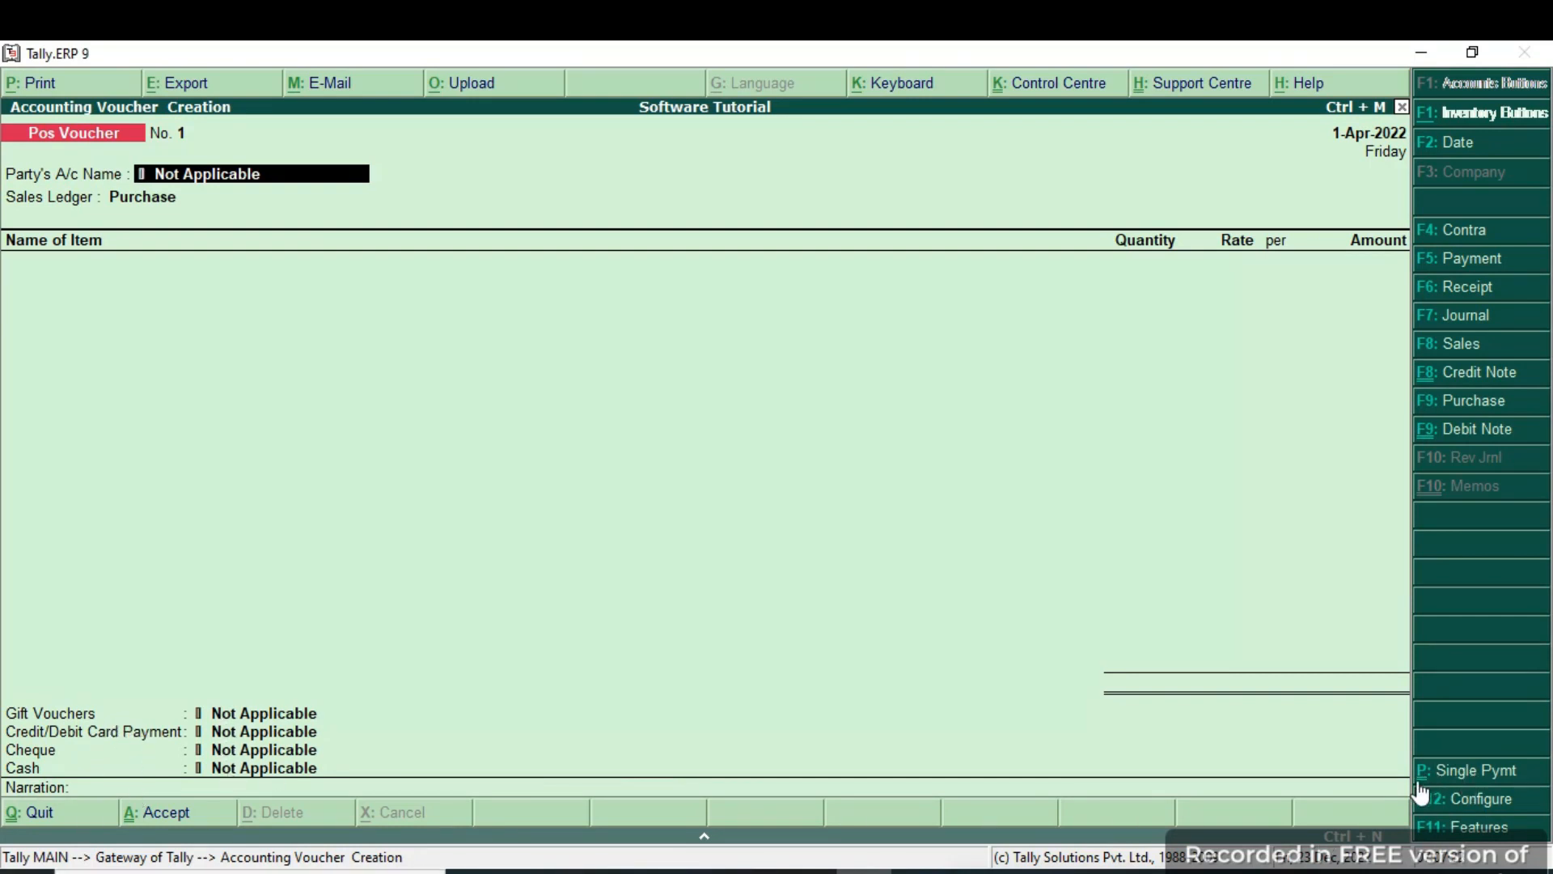
pyautogui.click(1479, 780)
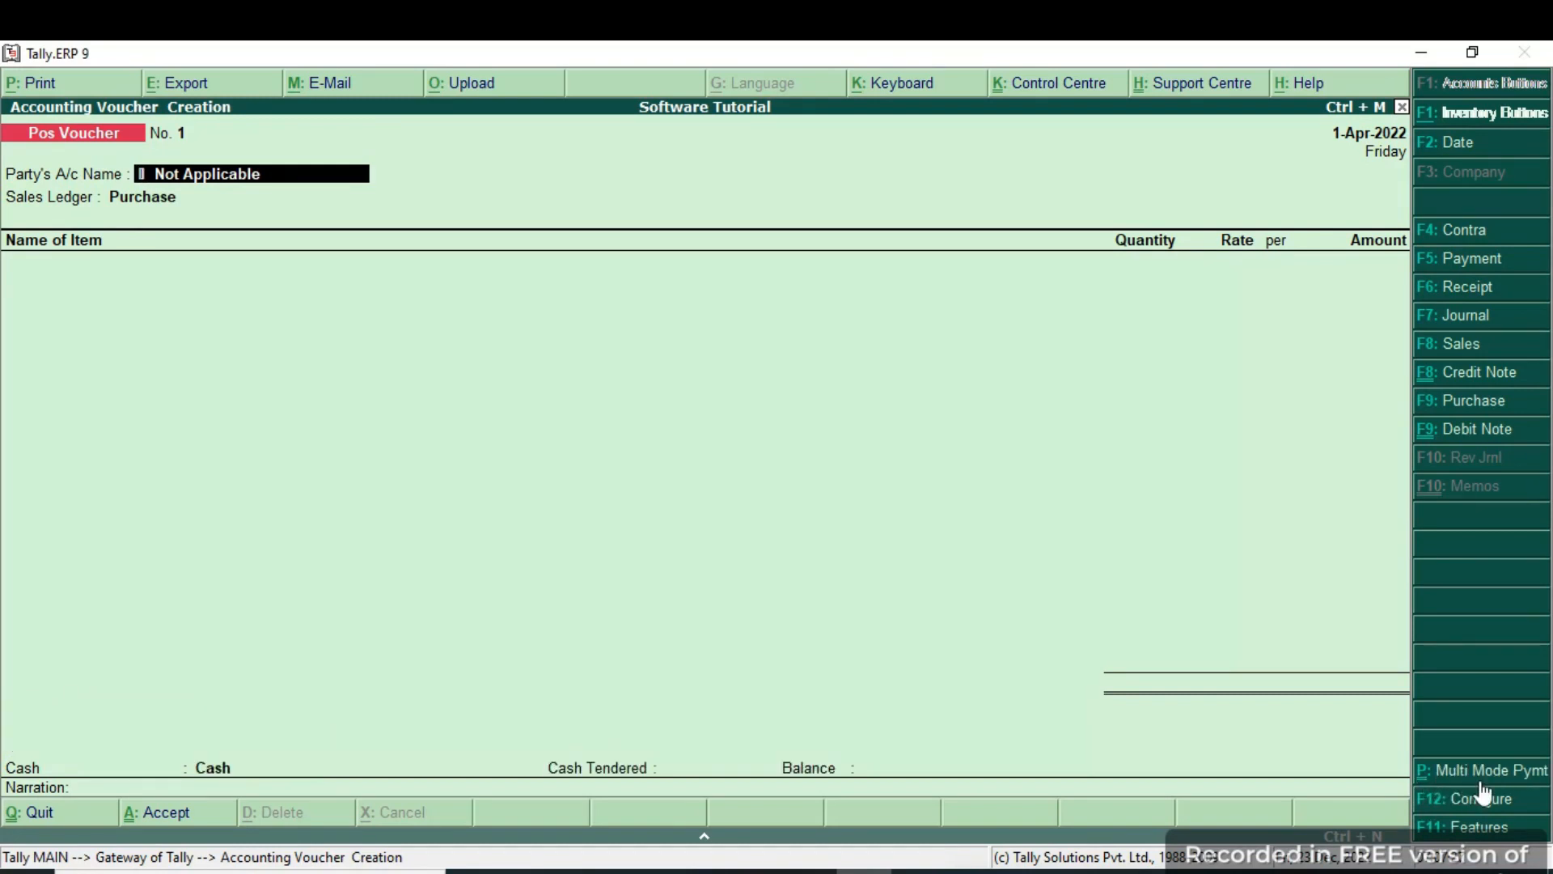
pyautogui.click(1481, 782)
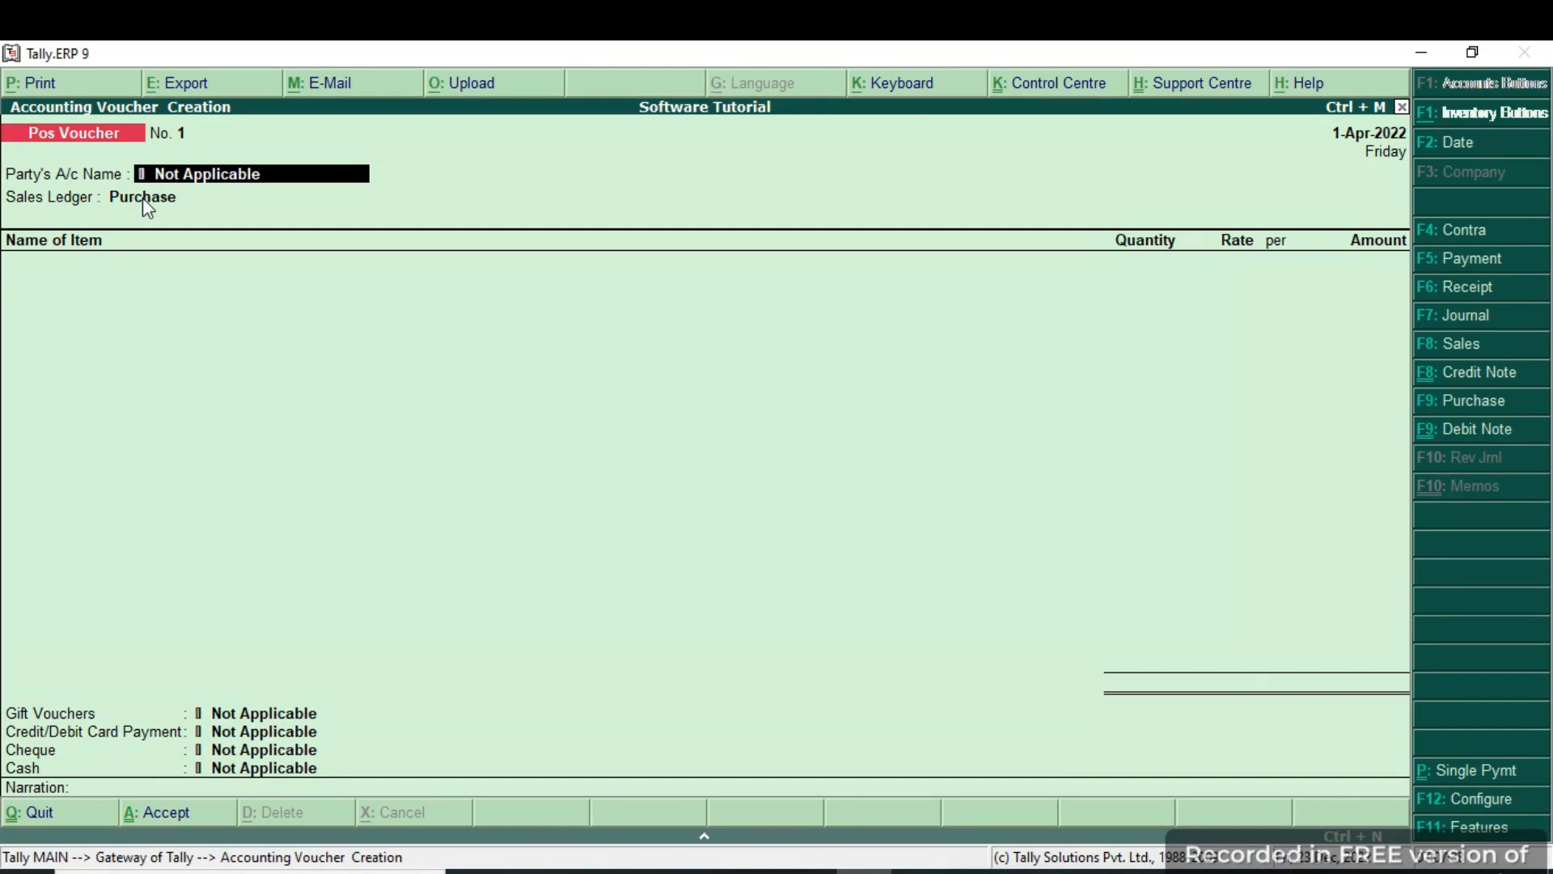
# Use Sales Account and bill 2 kgs of Ghee at 400.00 each, totalling 800.00.
pyautogui.press('Return')
pyautogui.press('Return')
pyautogui.press('Return')
pyautogui.press('Return')
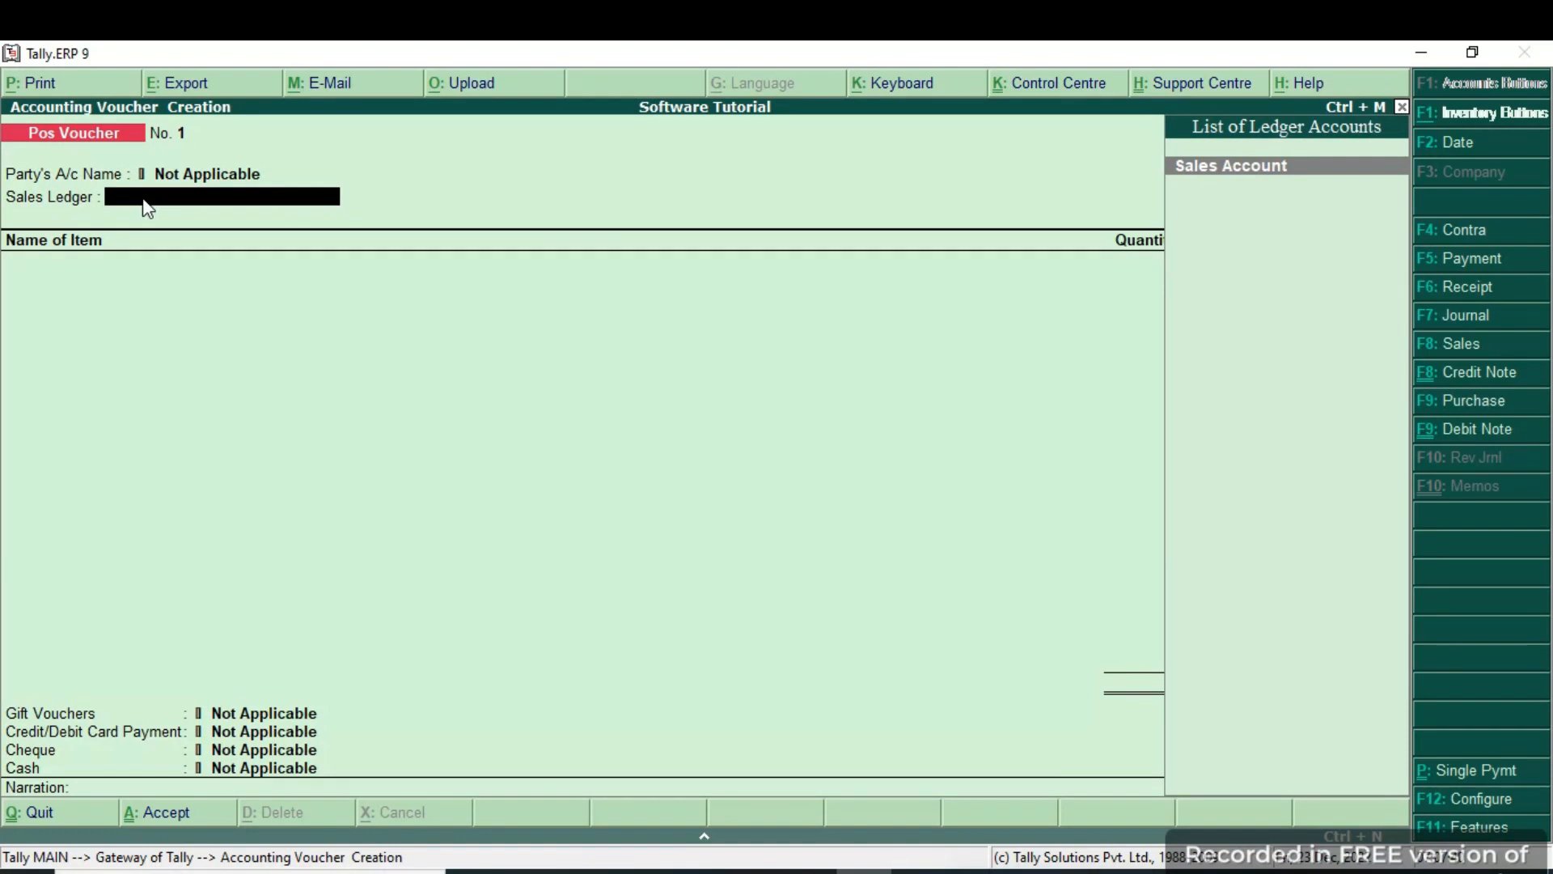
pyautogui.press('Return')
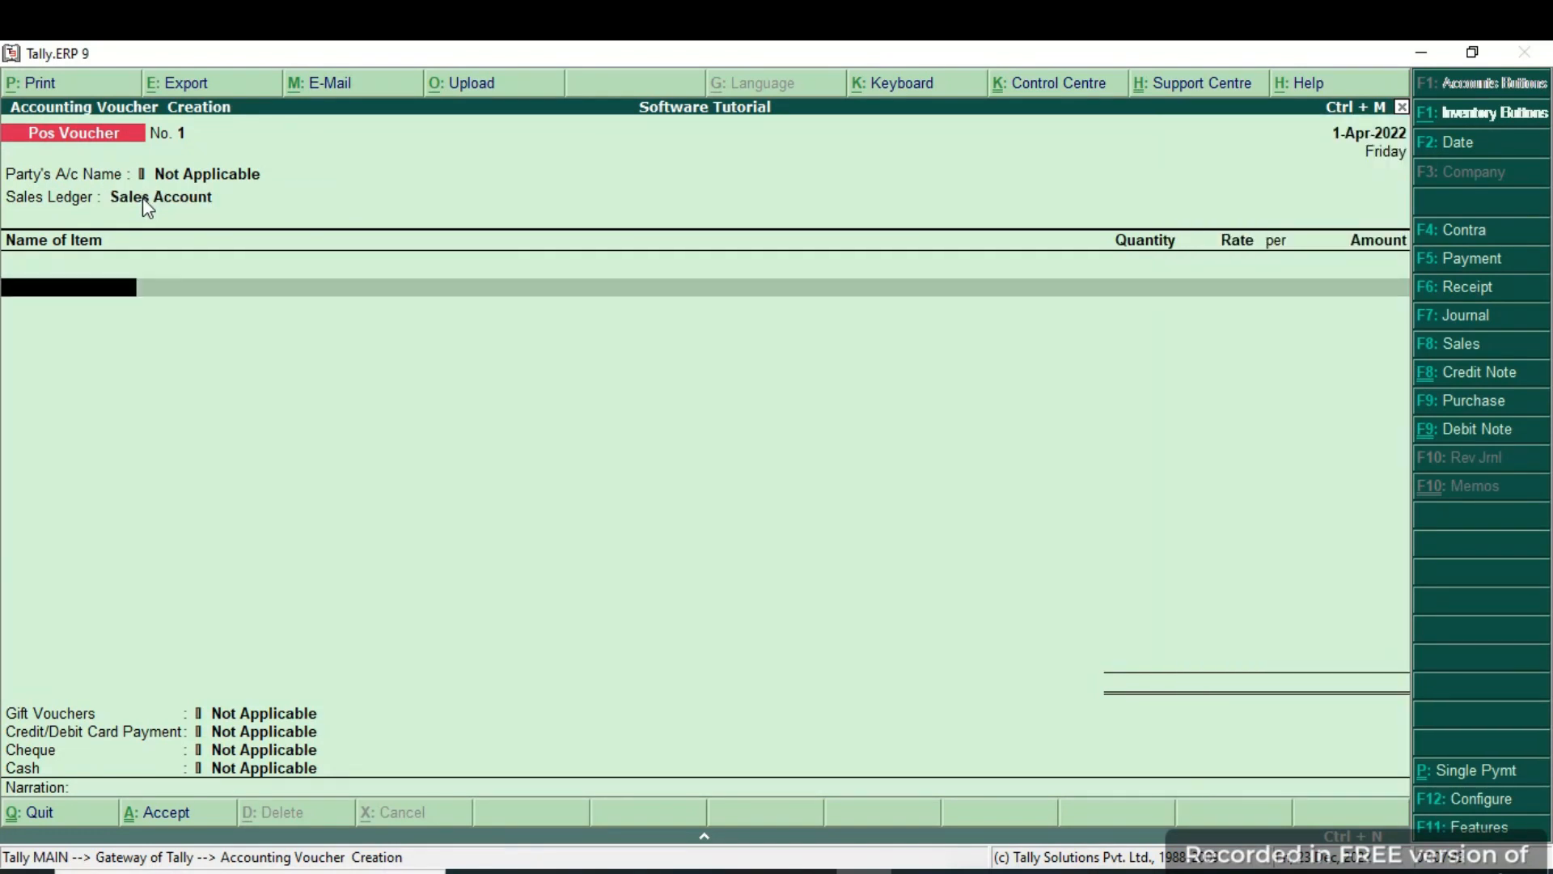
pyautogui.write('Gha')
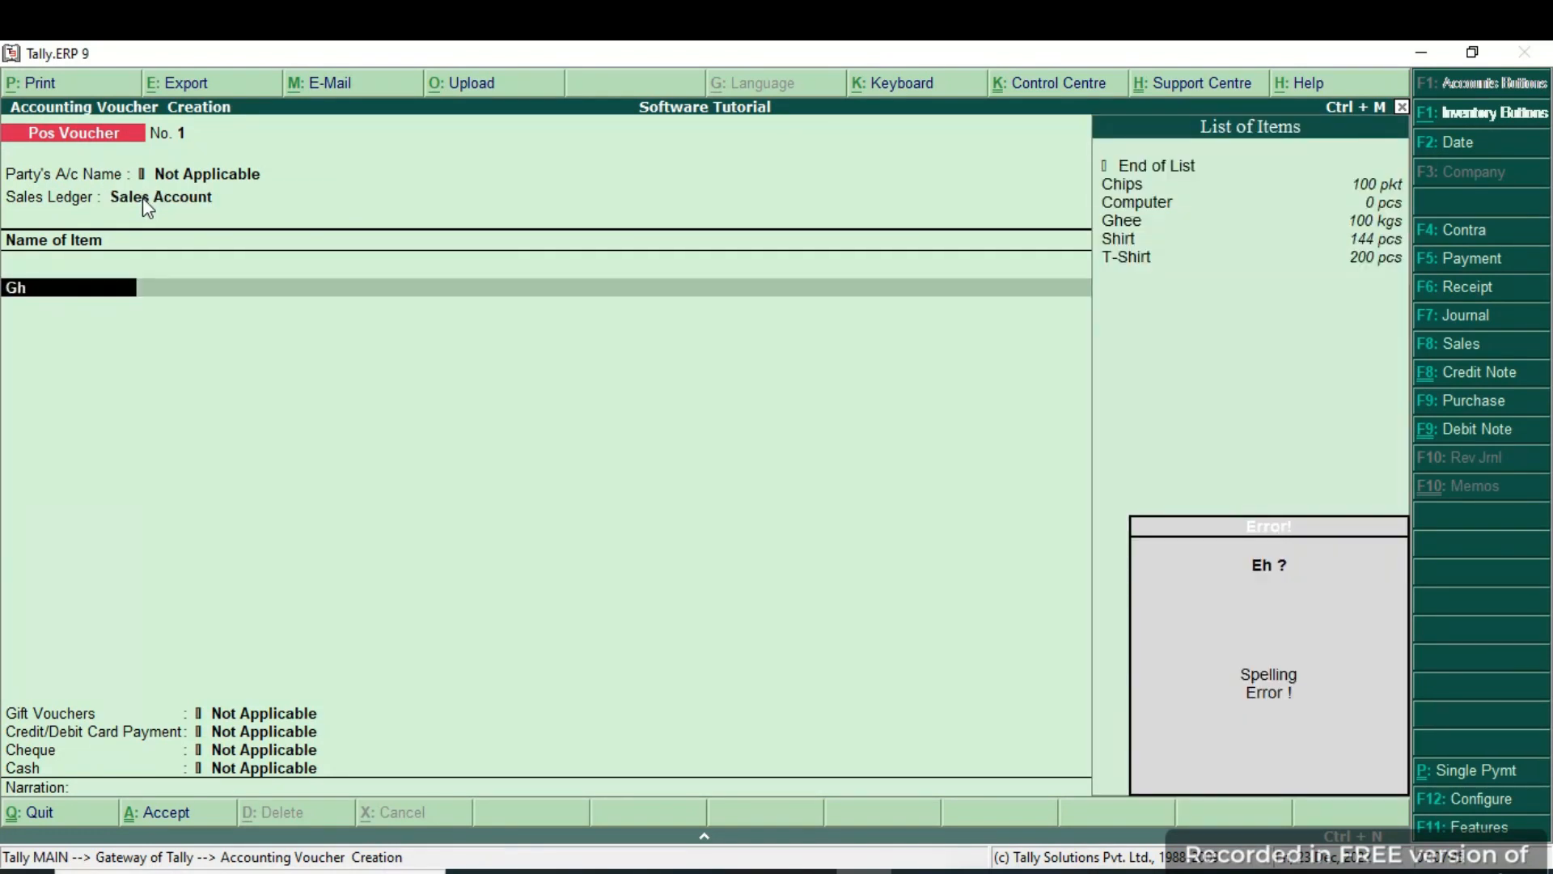
pyautogui.press('BackSpace')
pyautogui.press('Return')
pyautogui.write('1 kgs')
pyautogui.press('Return')
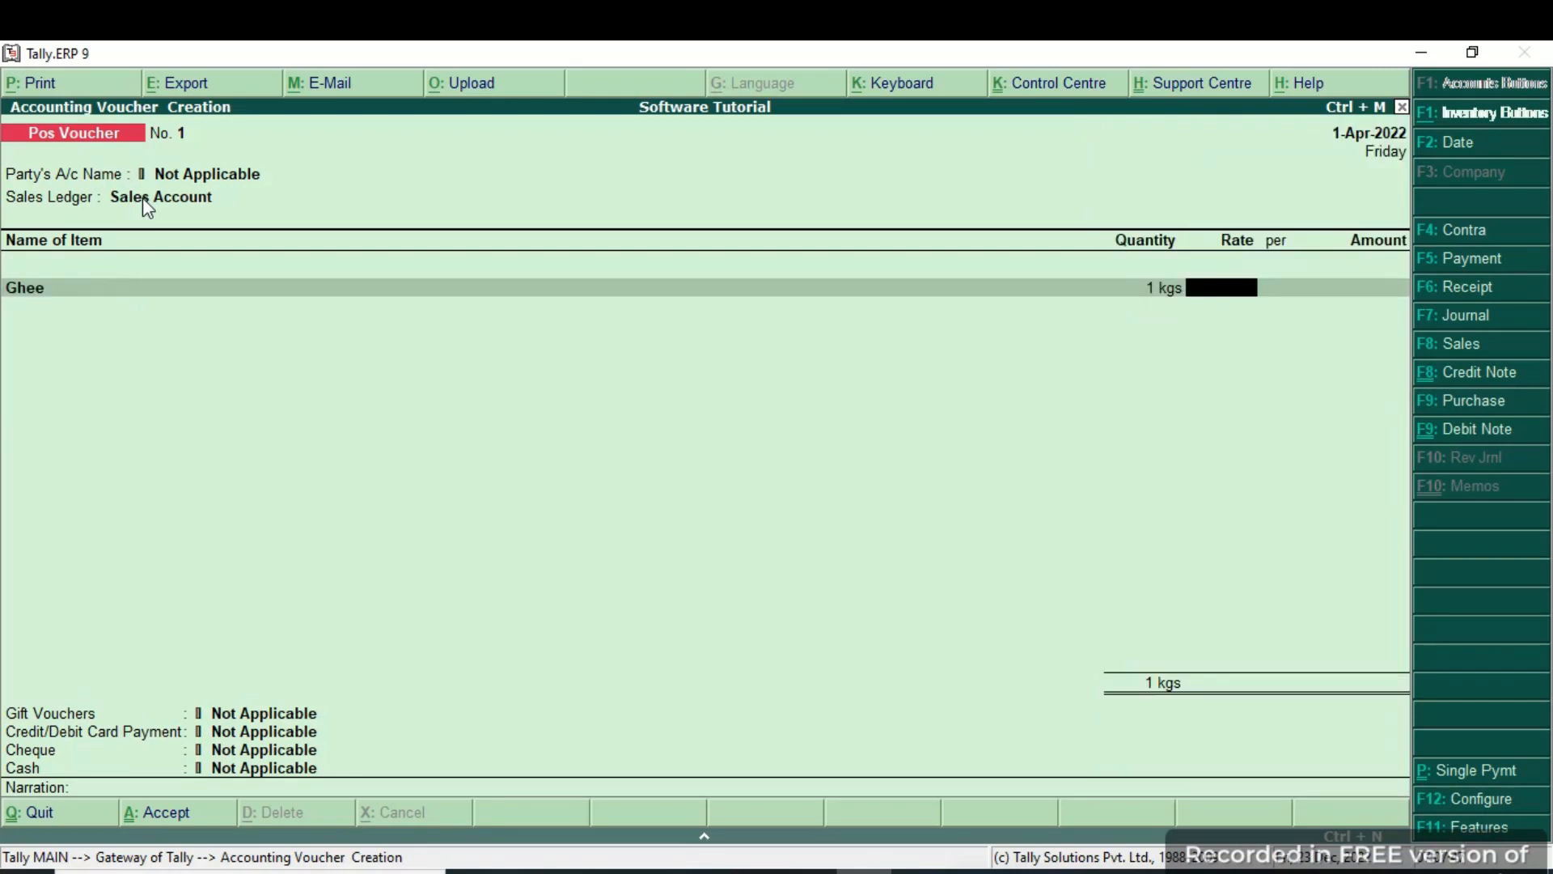
pyautogui.press('BackSpace')
pyautogui.write('2')
pyautogui.press('Return')
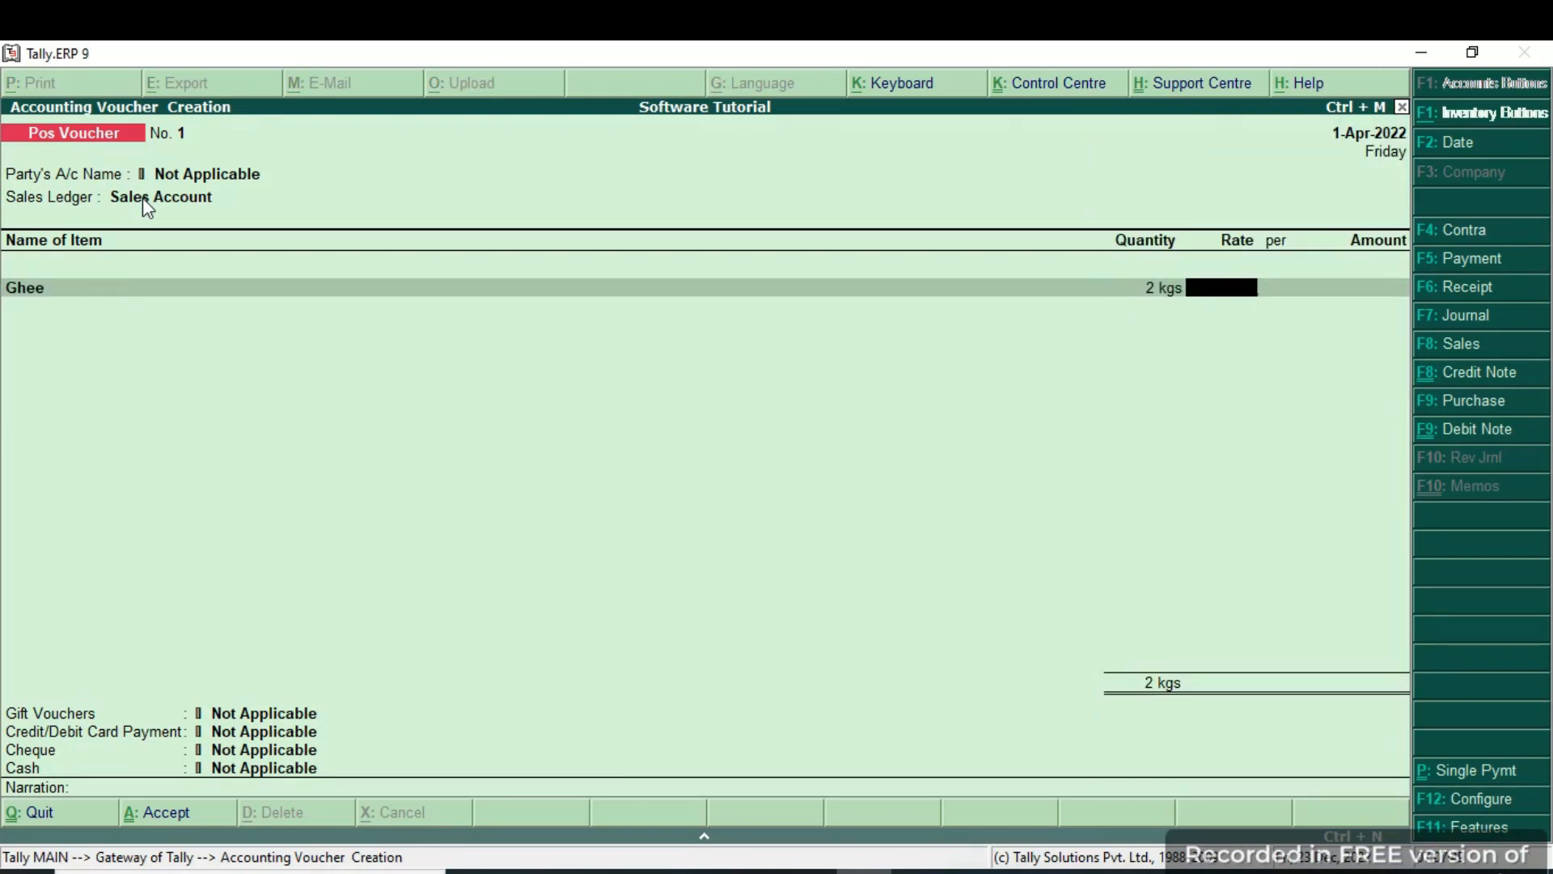
pyautogui.write('400')
pyautogui.press('Return')
pyautogui.press('Return')
pyautogui.press('Return')
pyautogui.press('Return')
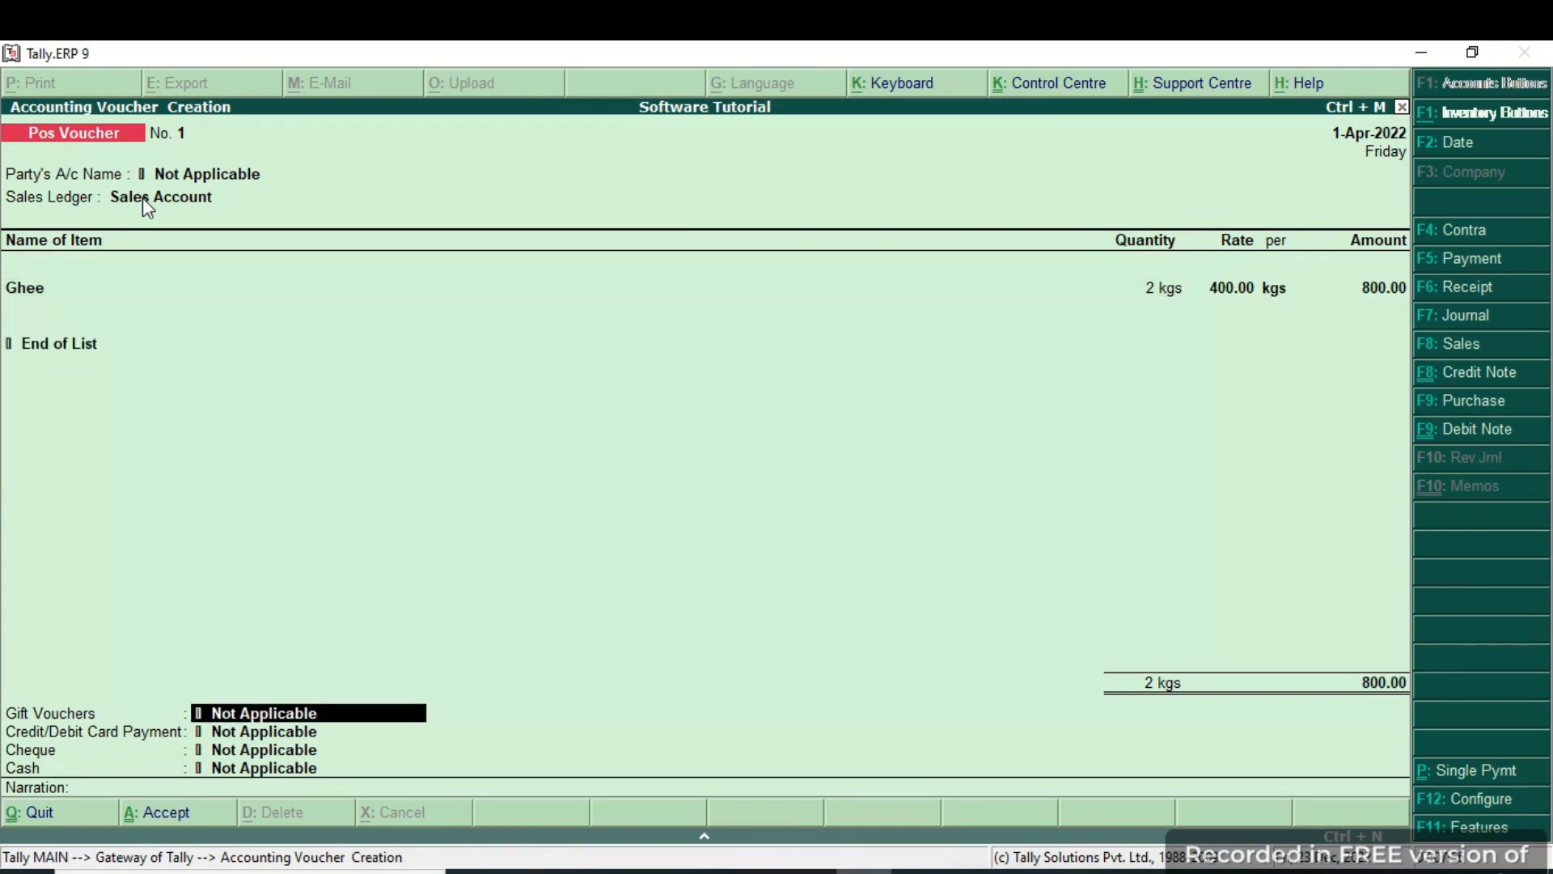
# Set Gift Vouchers to Not Applicable, undoing a trial 20.00 entry on the Mn ledger.
pyautogui.press('BackSpace')
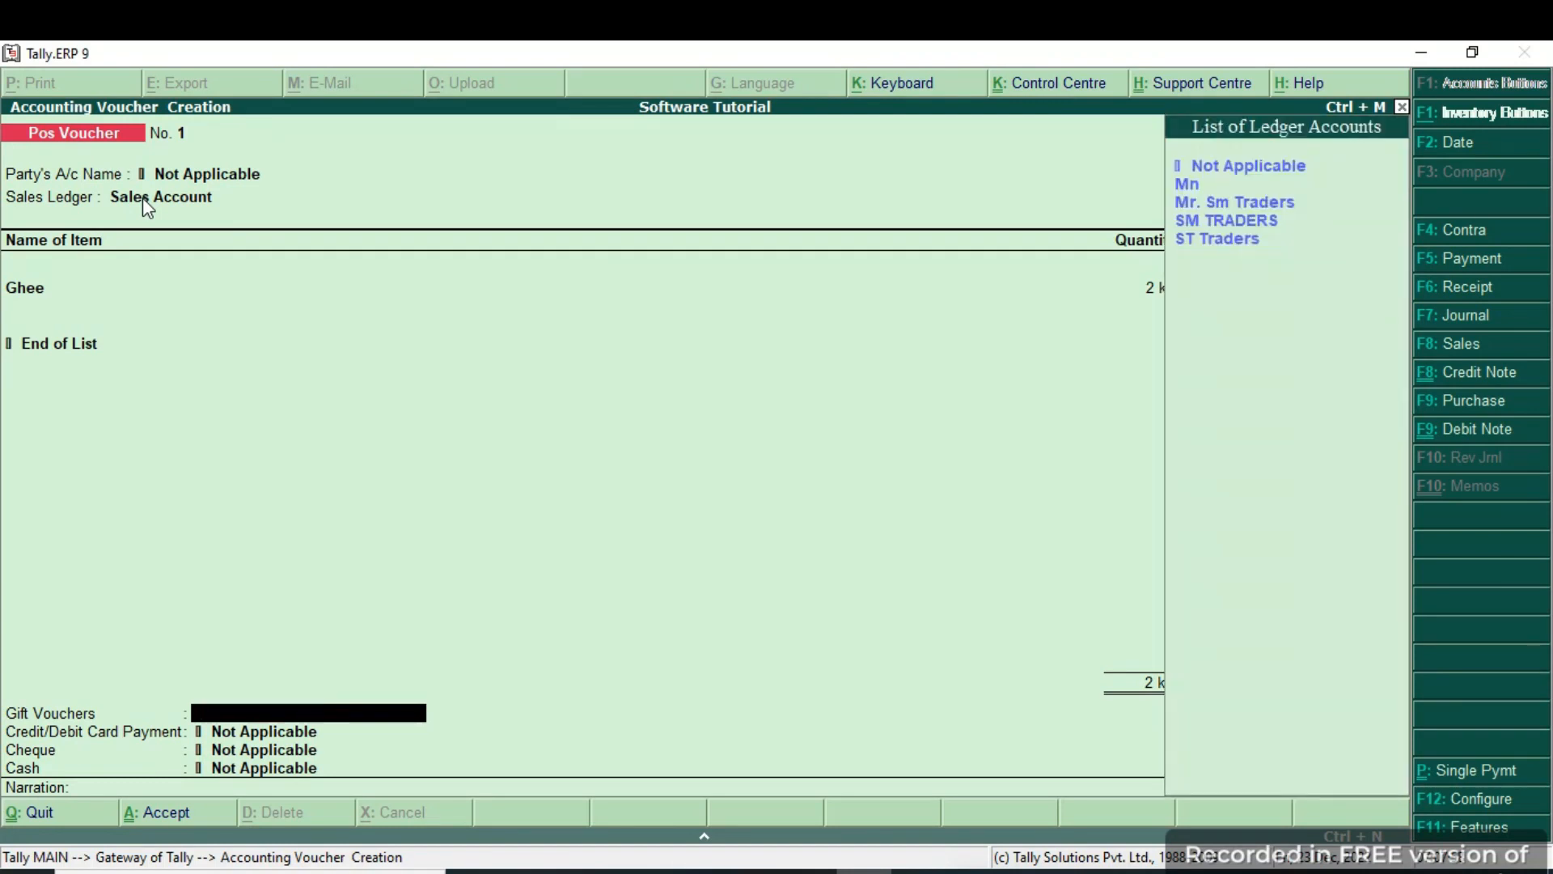
pyautogui.press('Down')
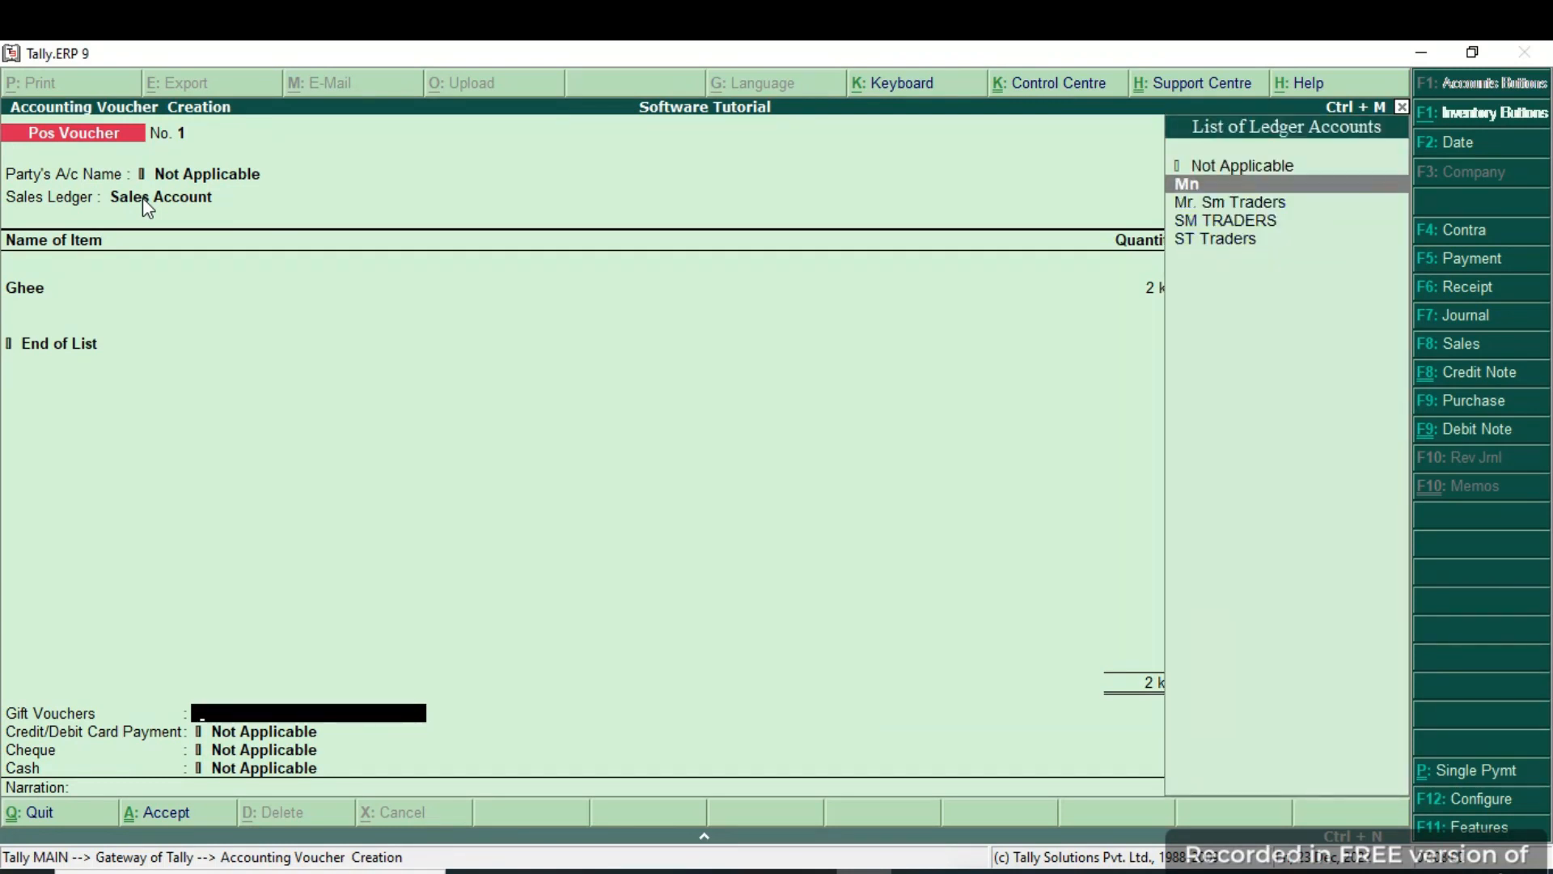
pyautogui.press('Return')
pyautogui.write('20')
pyautogui.press('Return')
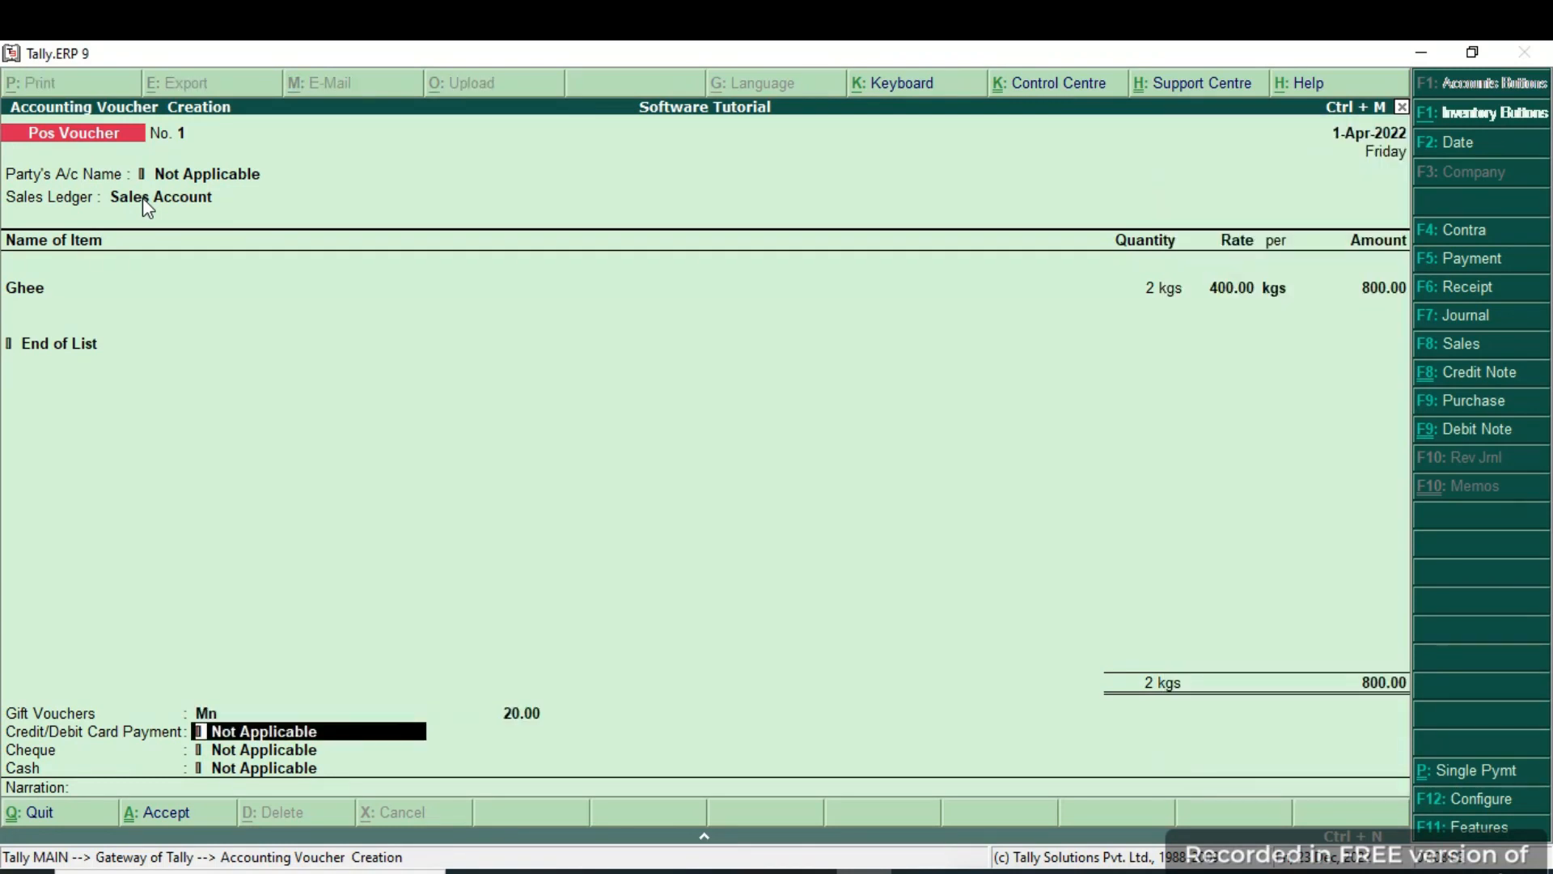
pyautogui.press('BackSpace')
pyautogui.press('BackSpace')
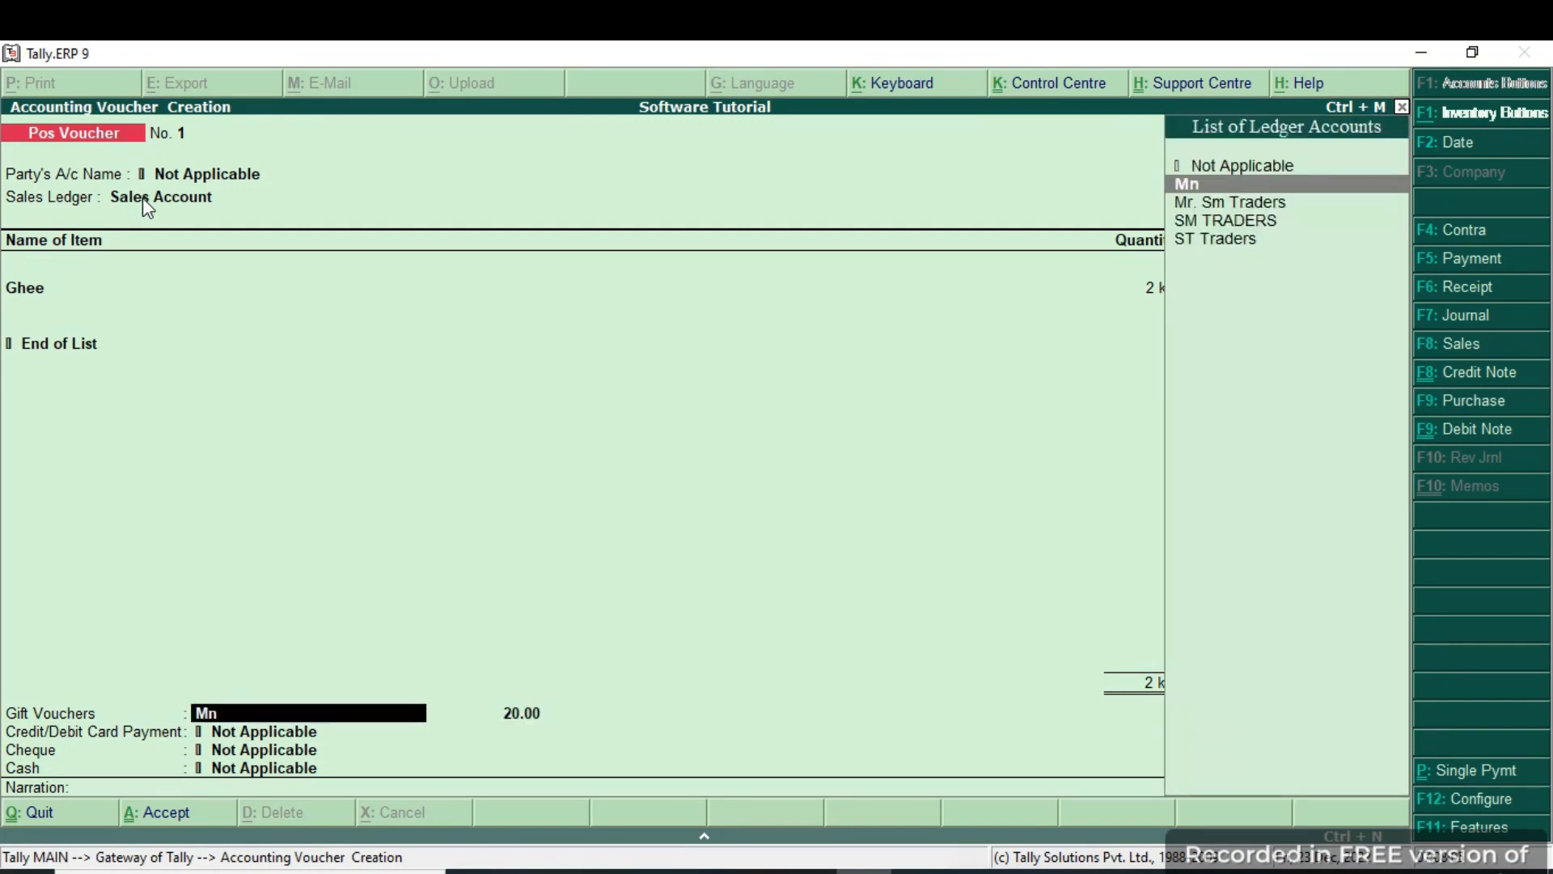
pyautogui.press('Up')
pyautogui.press('Return')
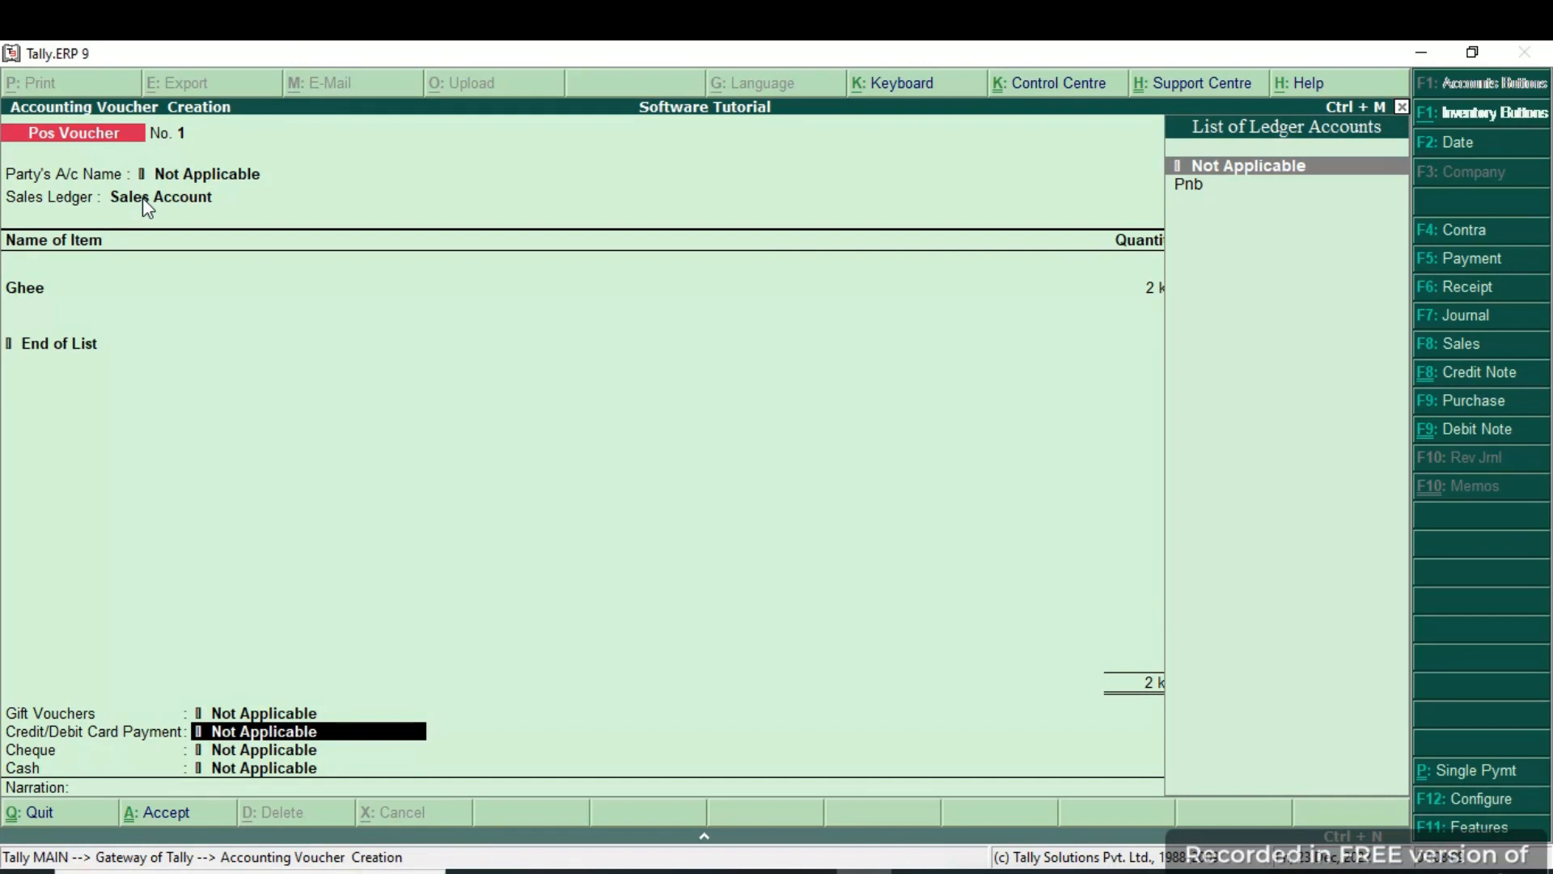
# Record a 500.00 card payment through the Pnb ledger and enter the card number.
pyautogui.press('Down')
pyautogui.press('Return')
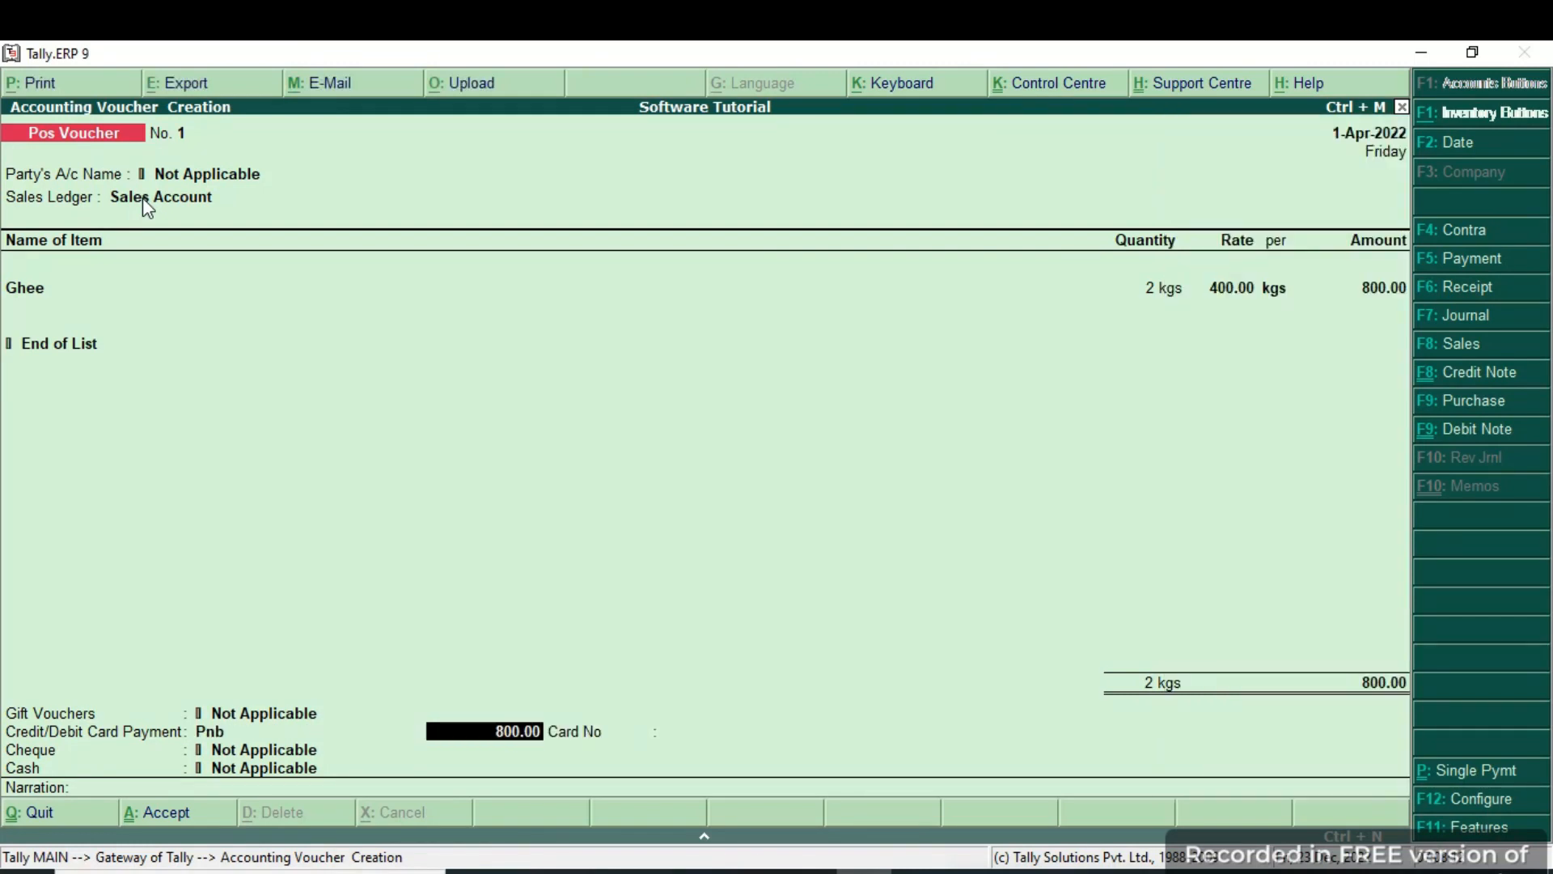
pyautogui.write('500')
pyautogui.press('Return')
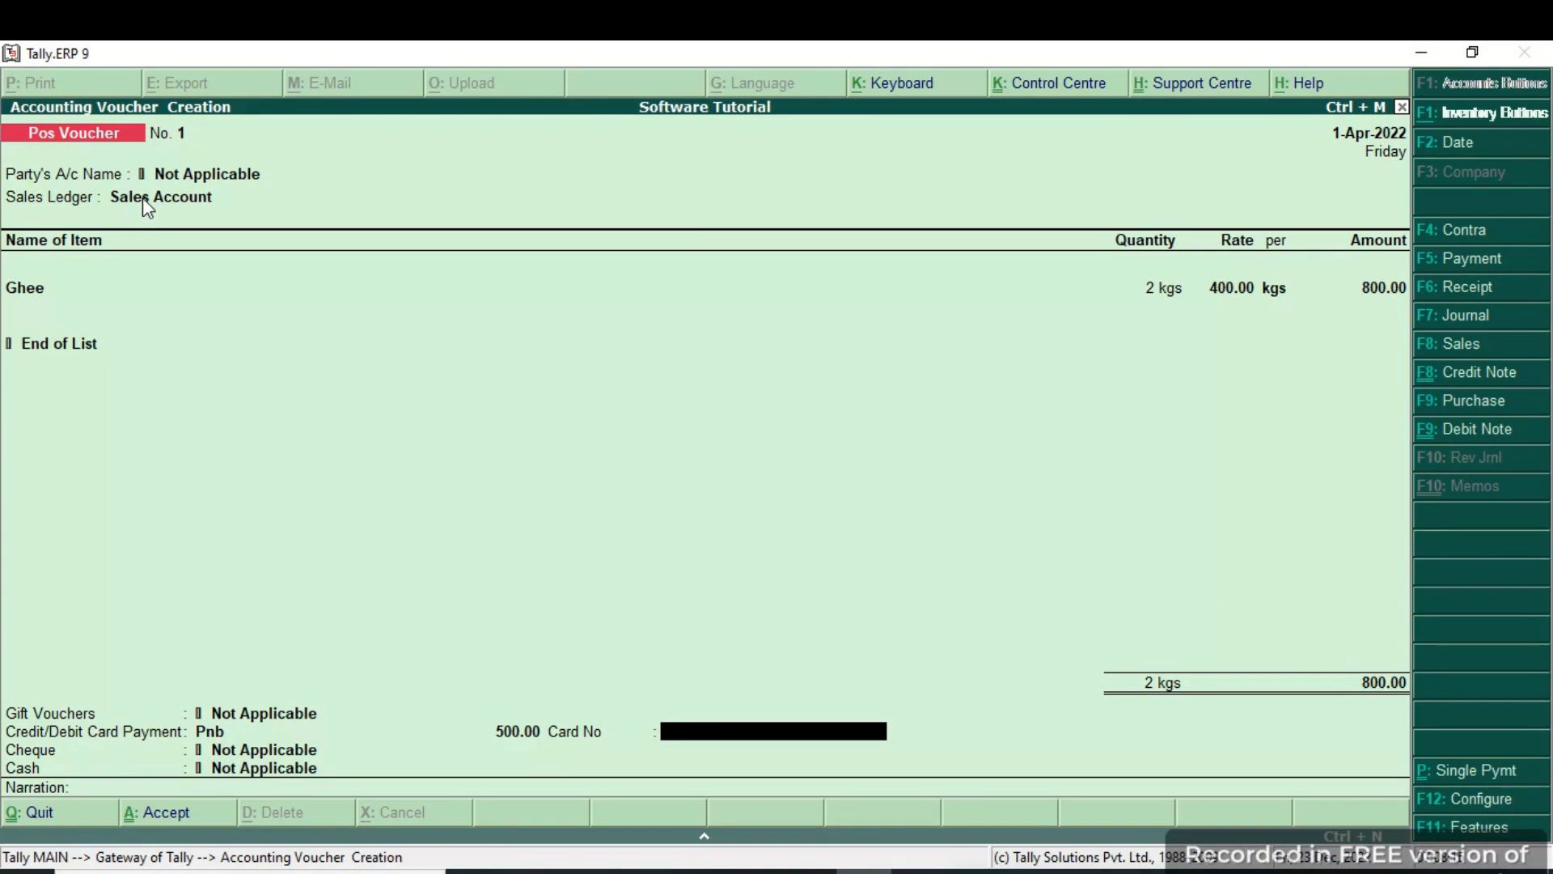
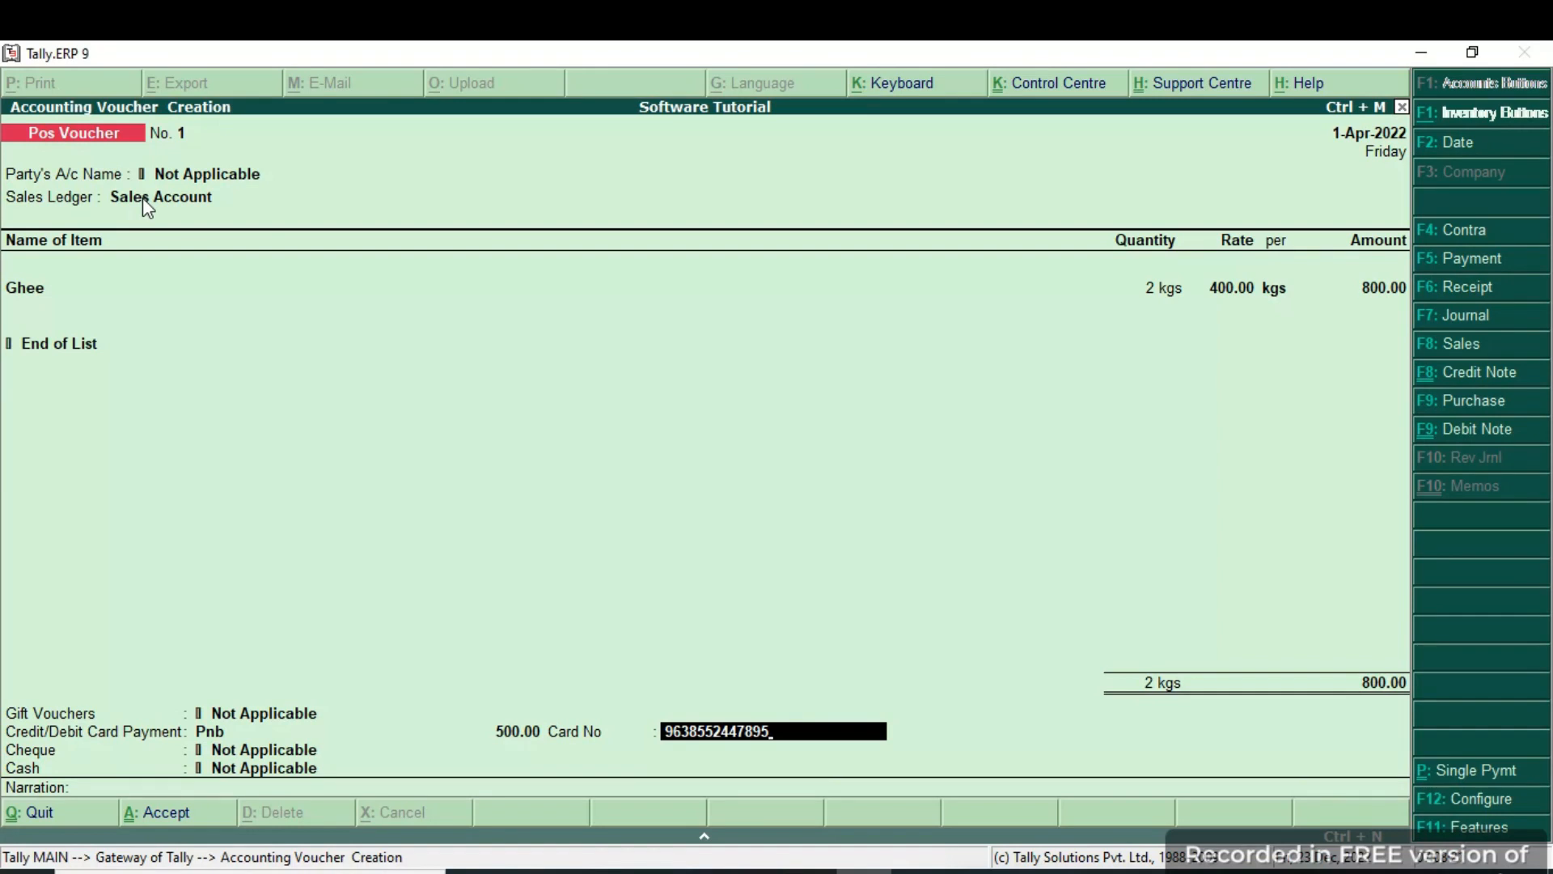
pyautogui.press('Return')
# Enter a 200.00 cheque via Pnb, drawn on Kotak Bank, with its cheque number.
pyautogui.press('BackSpace')
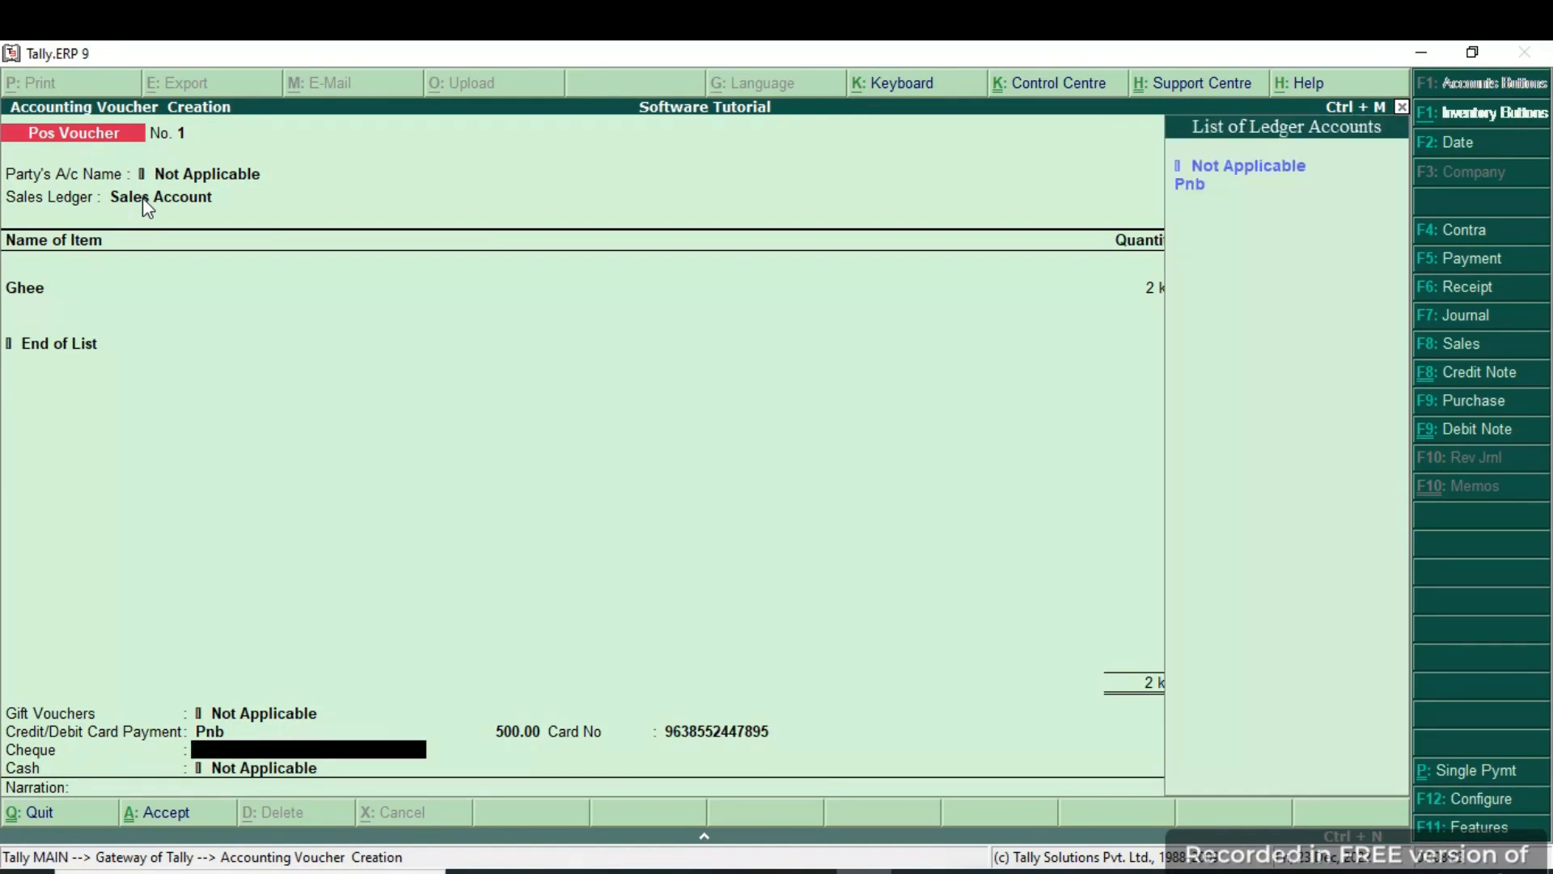
pyautogui.press('Down')
pyautogui.press('Return')
pyautogui.write('200')
pyautogui.press('Return')
pyautogui.write('Kota')
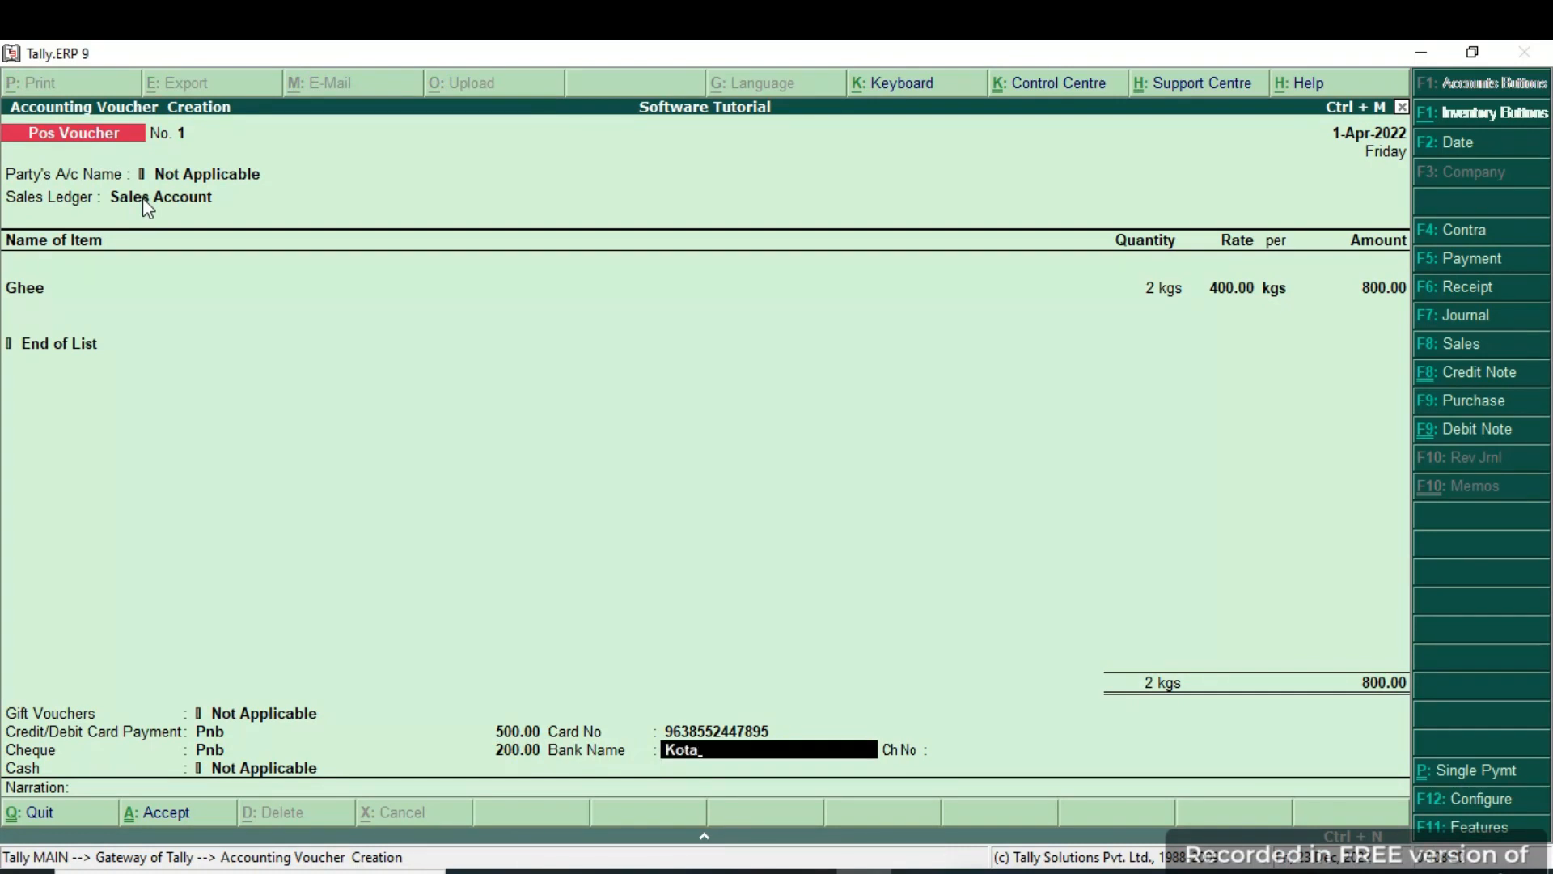
pyautogui.write('k Bank')
pyautogui.press('Return')
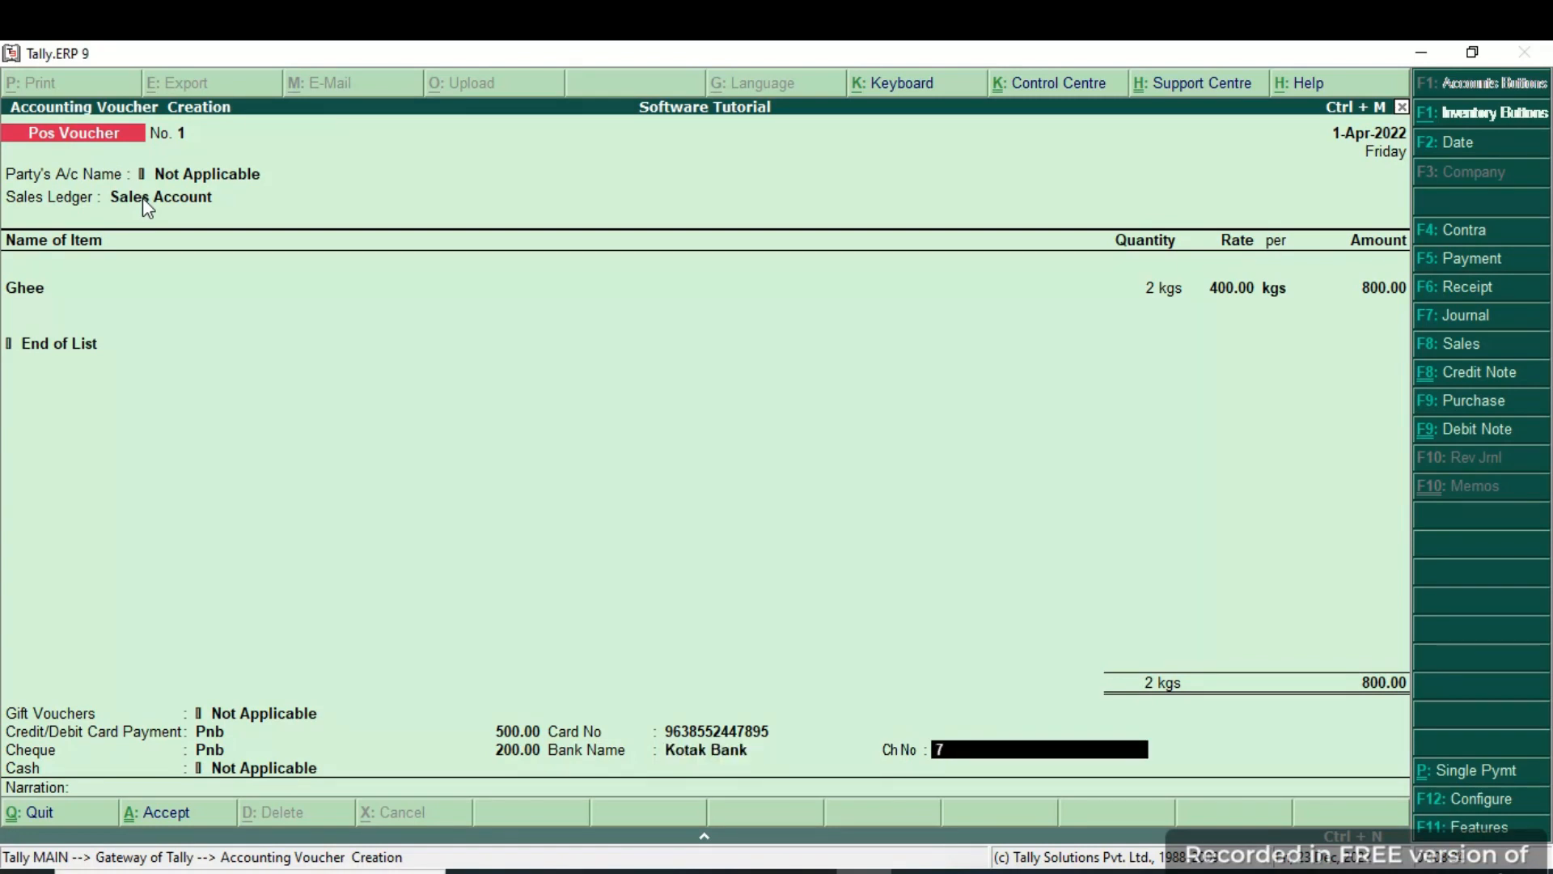
pyautogui.press('Return')
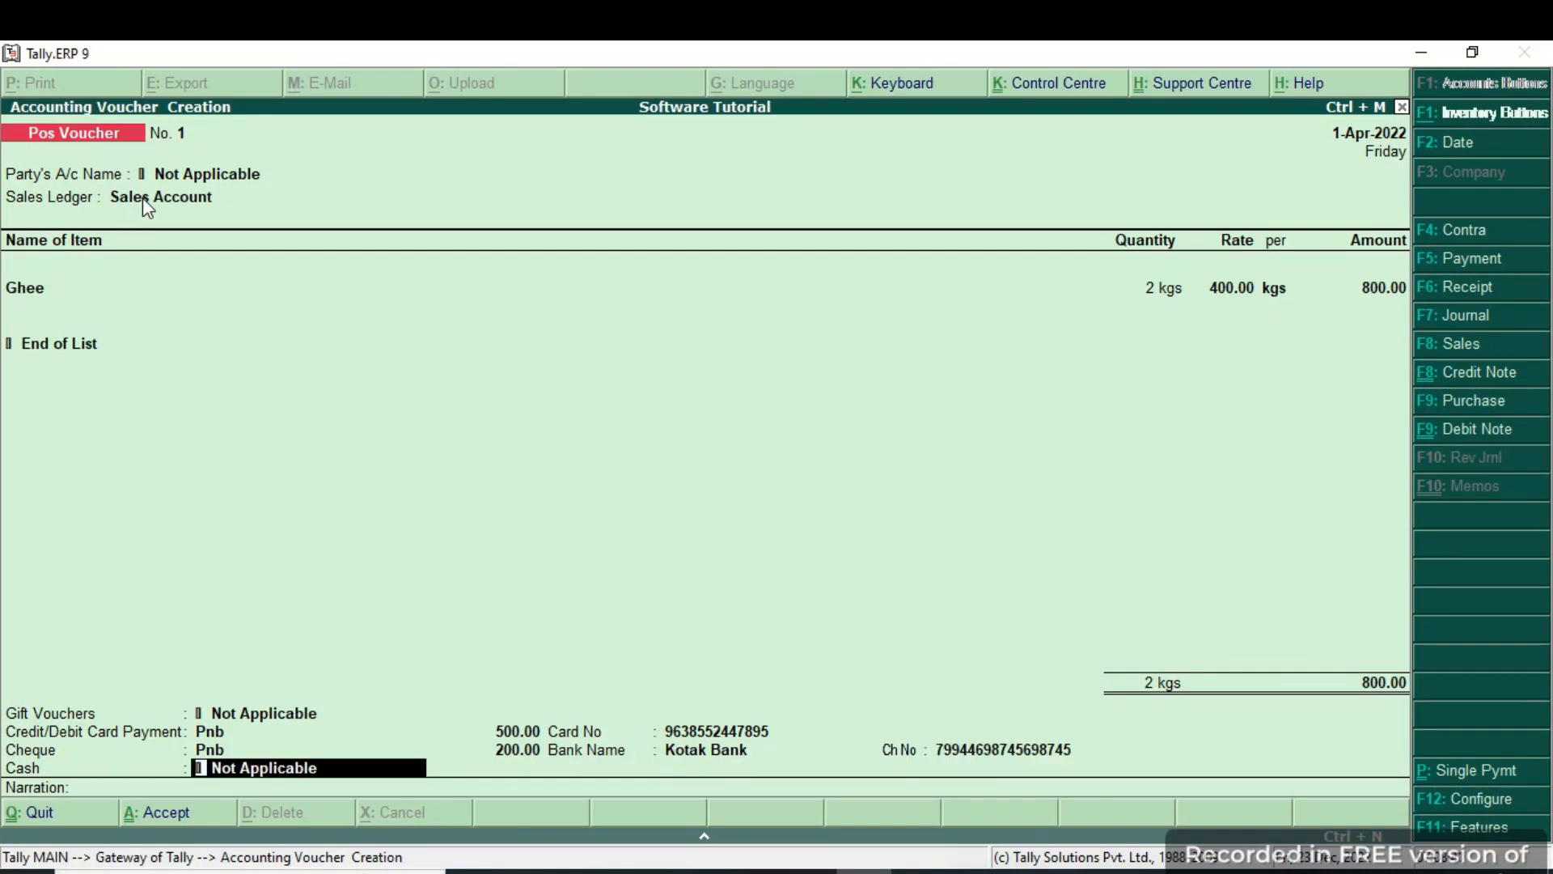
# Take the remaining 100.00 in Cash with 100.00 tendered, correcting it from 200, and skip narration.
pyautogui.write('ca')
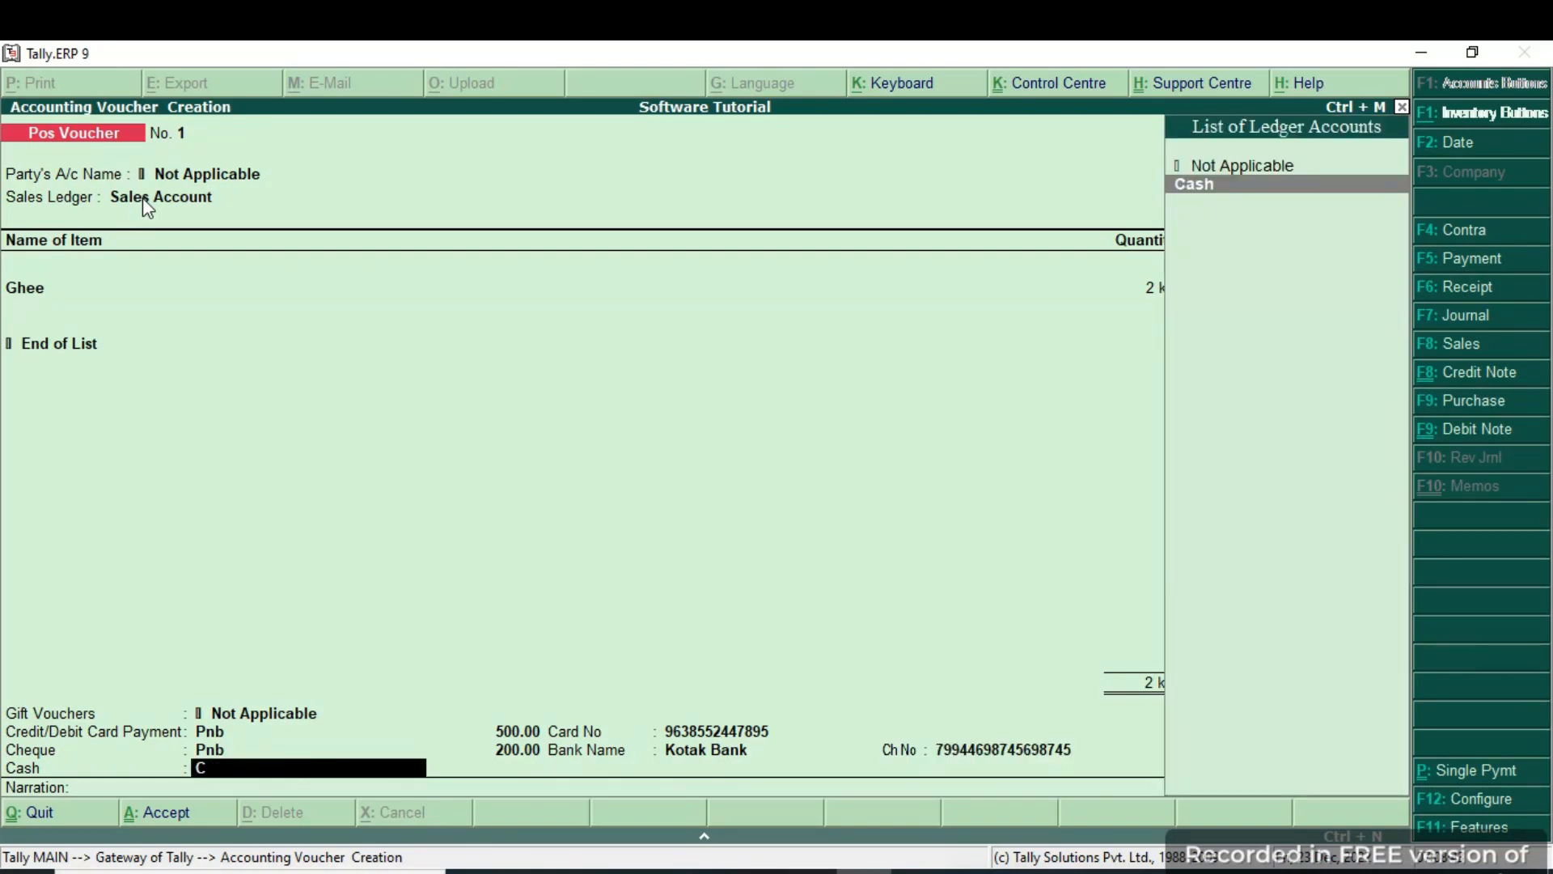
pyautogui.press('Return')
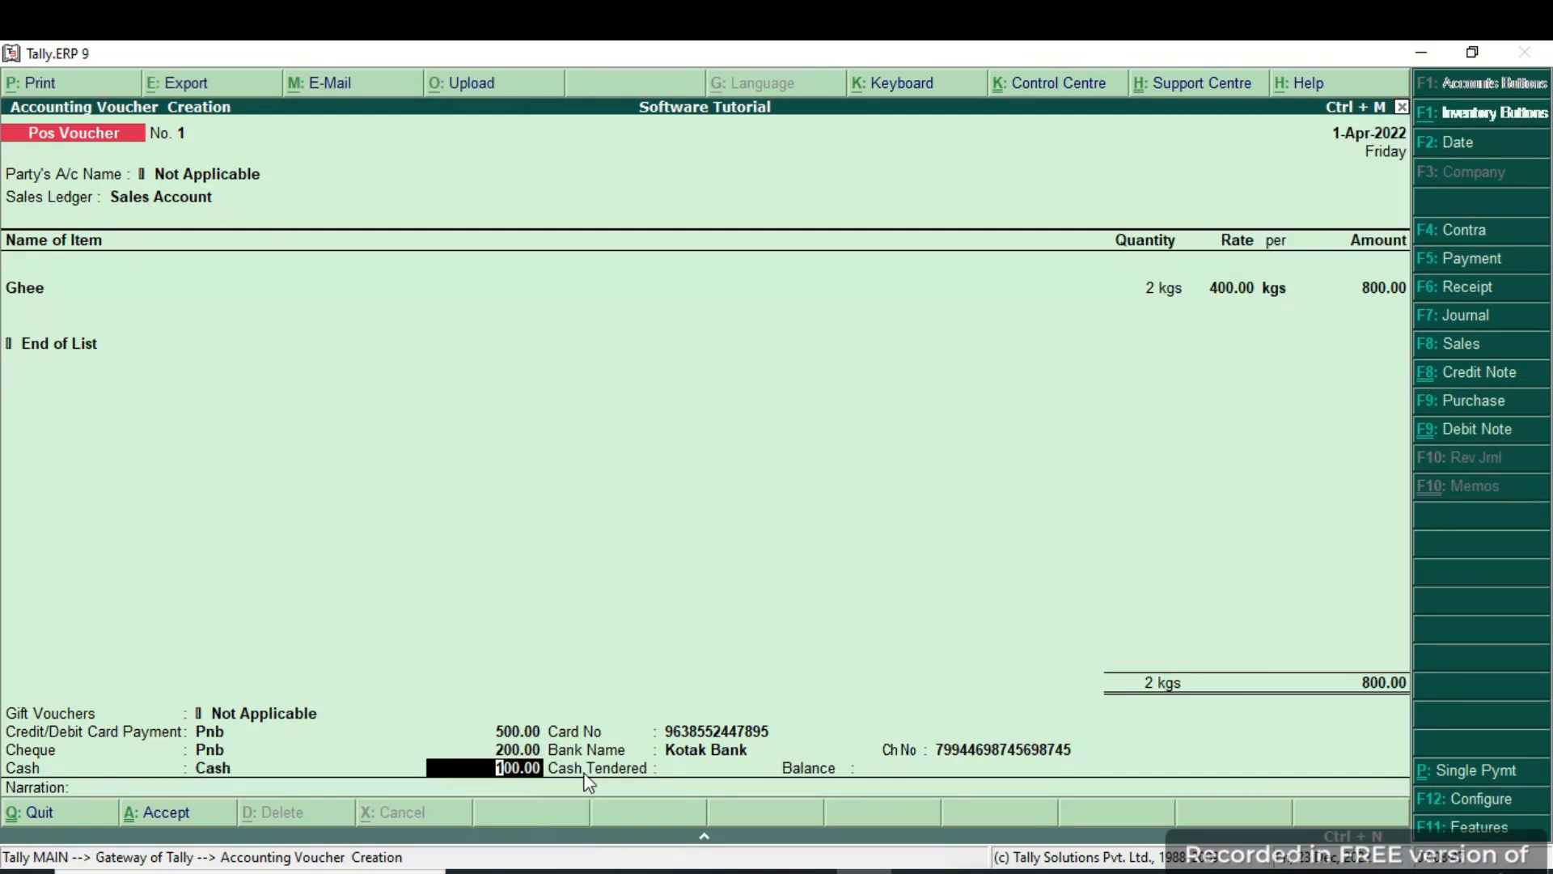
pyautogui.press('Return')
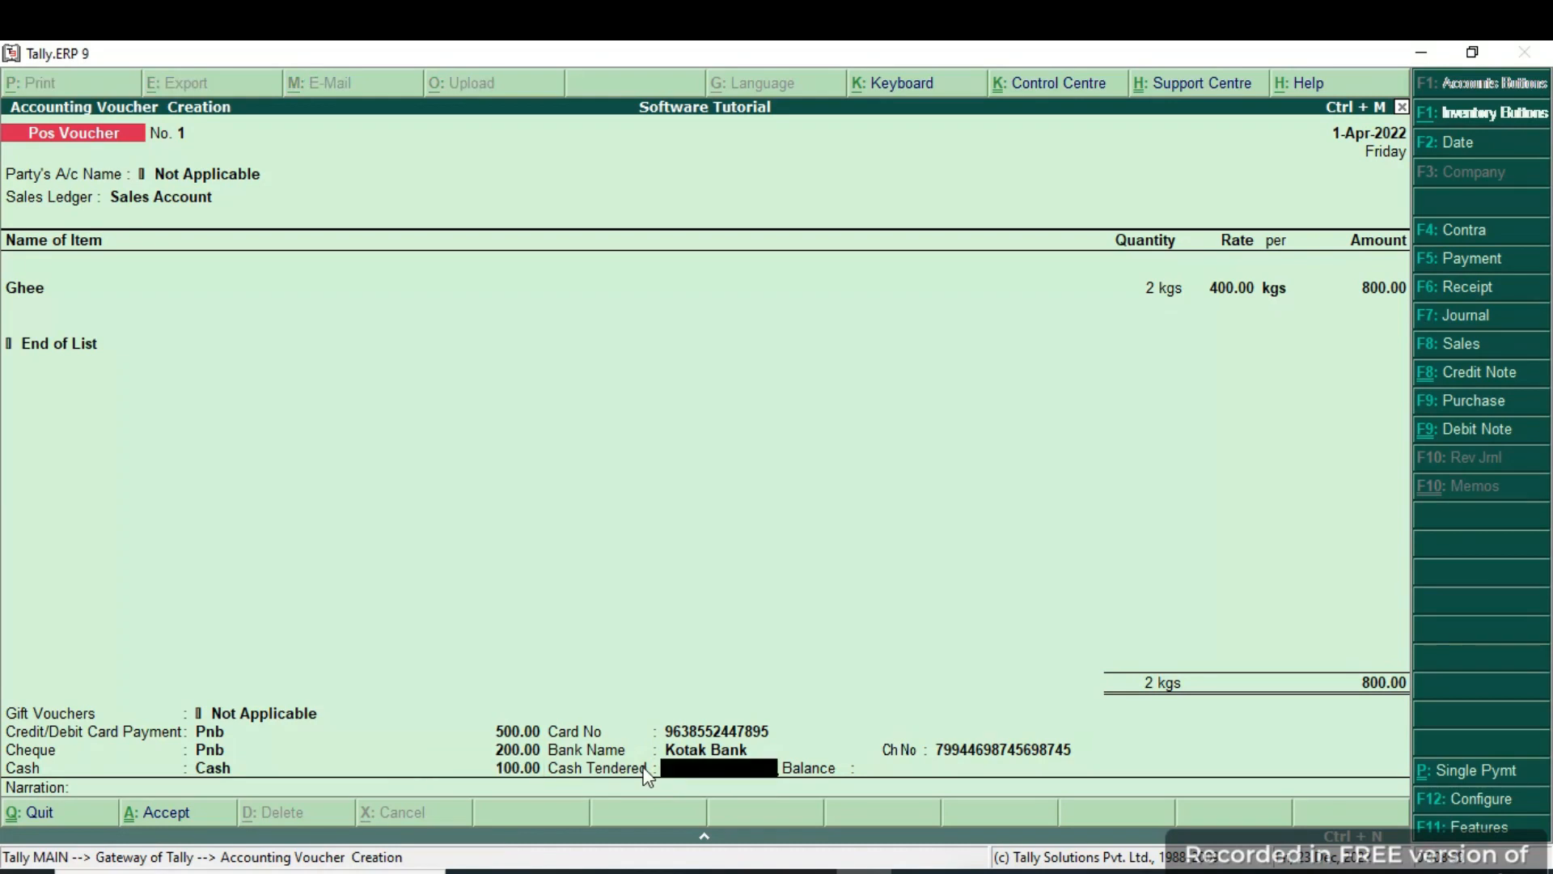
pyautogui.write('200')
pyautogui.press('Return')
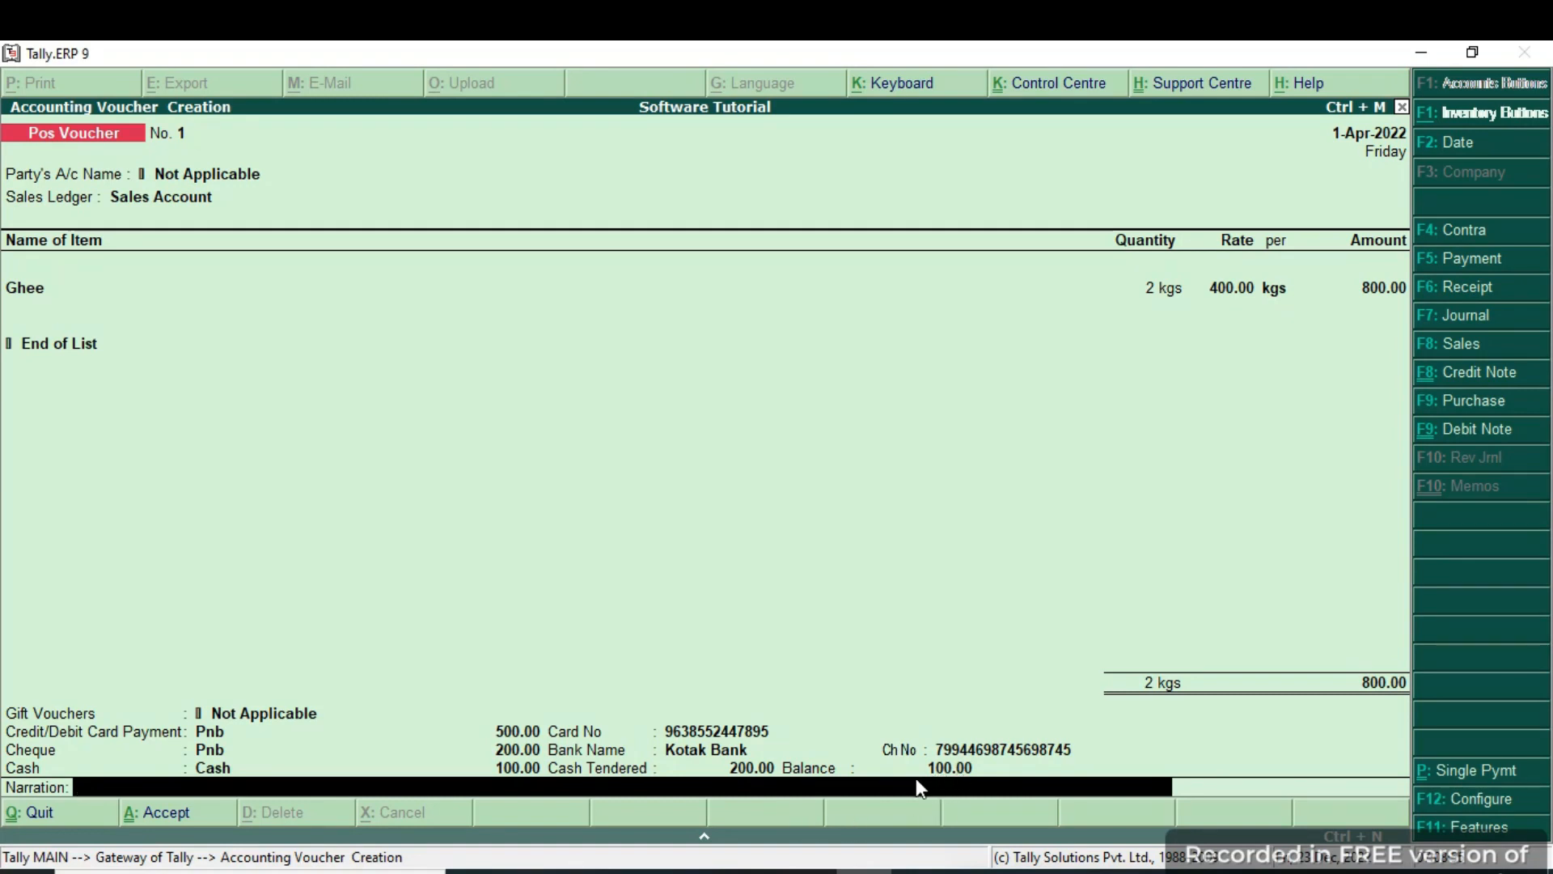
pyautogui.press('BackSpace')
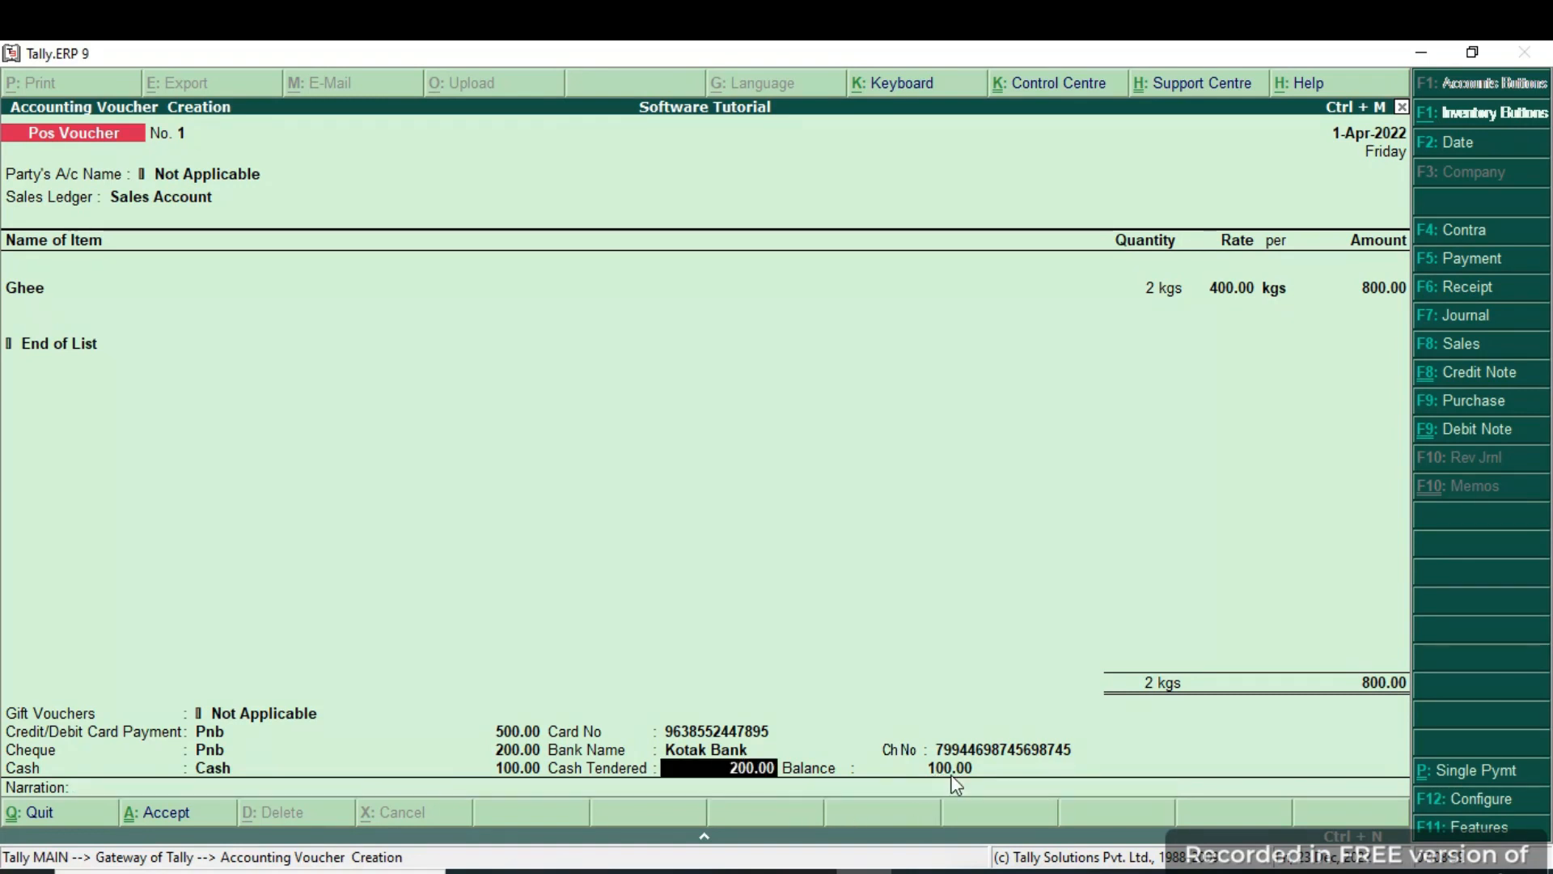
pyautogui.write('100')
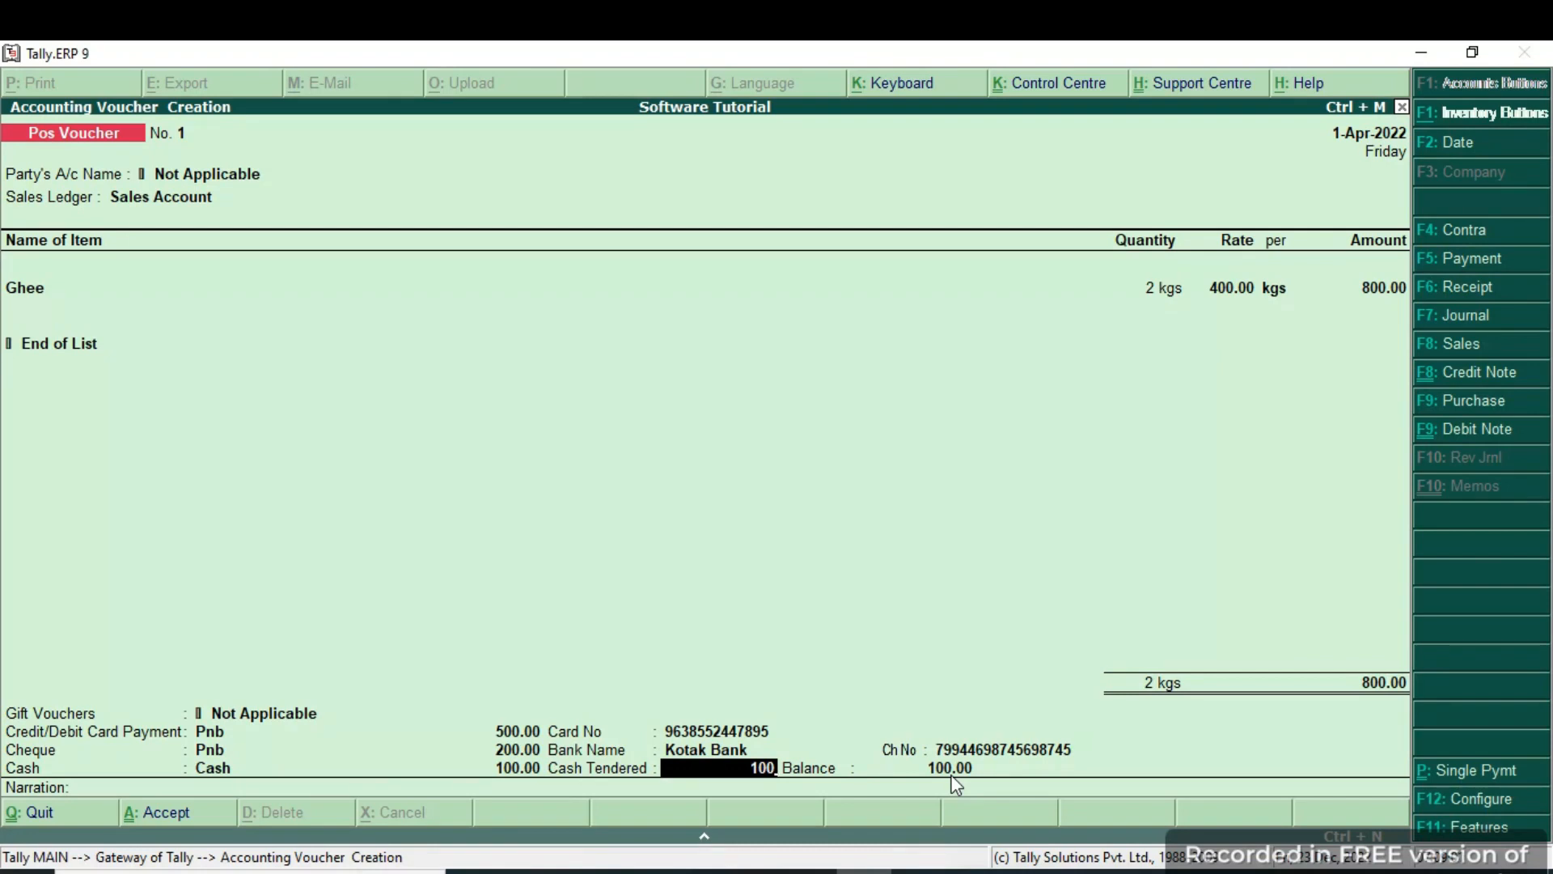
pyautogui.press('Return')
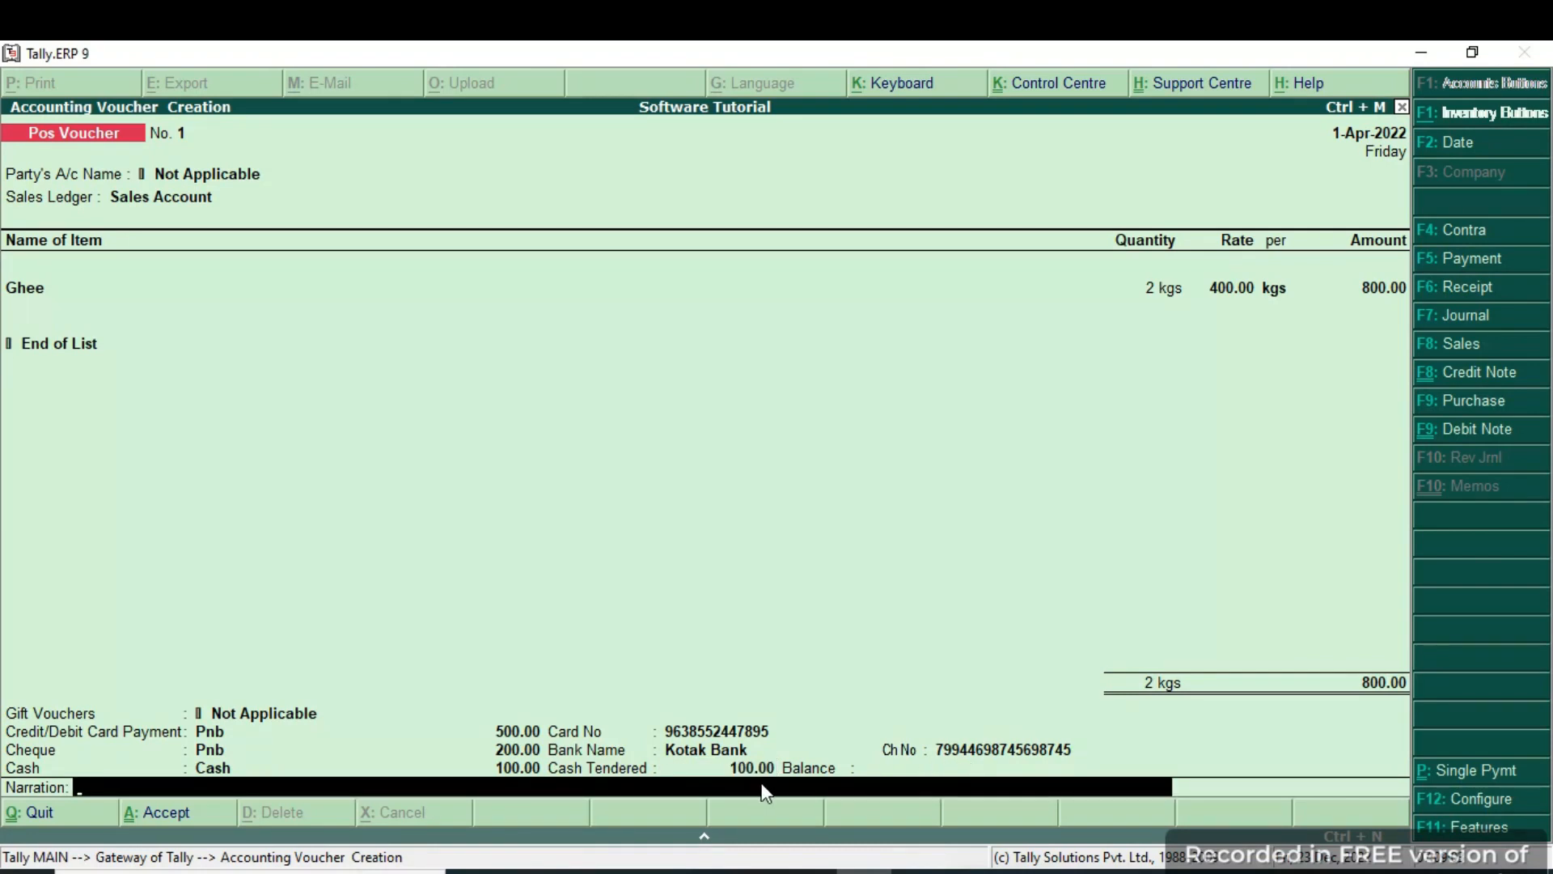
pyautogui.press('Return')
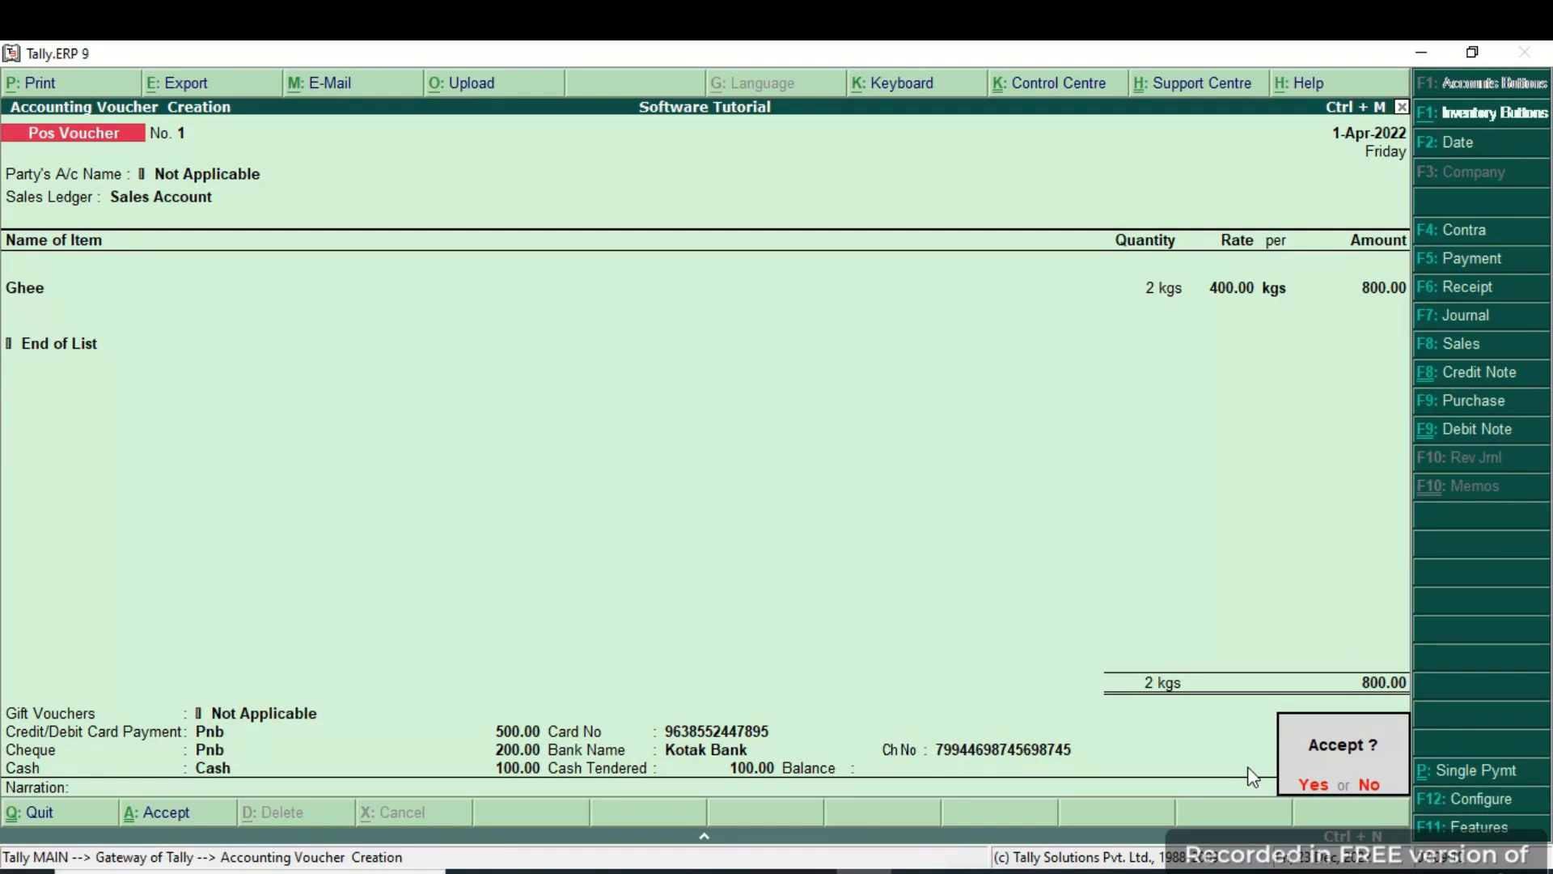
# Accept POS voucher No. 1, preview its invoice zoomed in and out, then close the preview.
pyautogui.hotkey('alt', 'p')
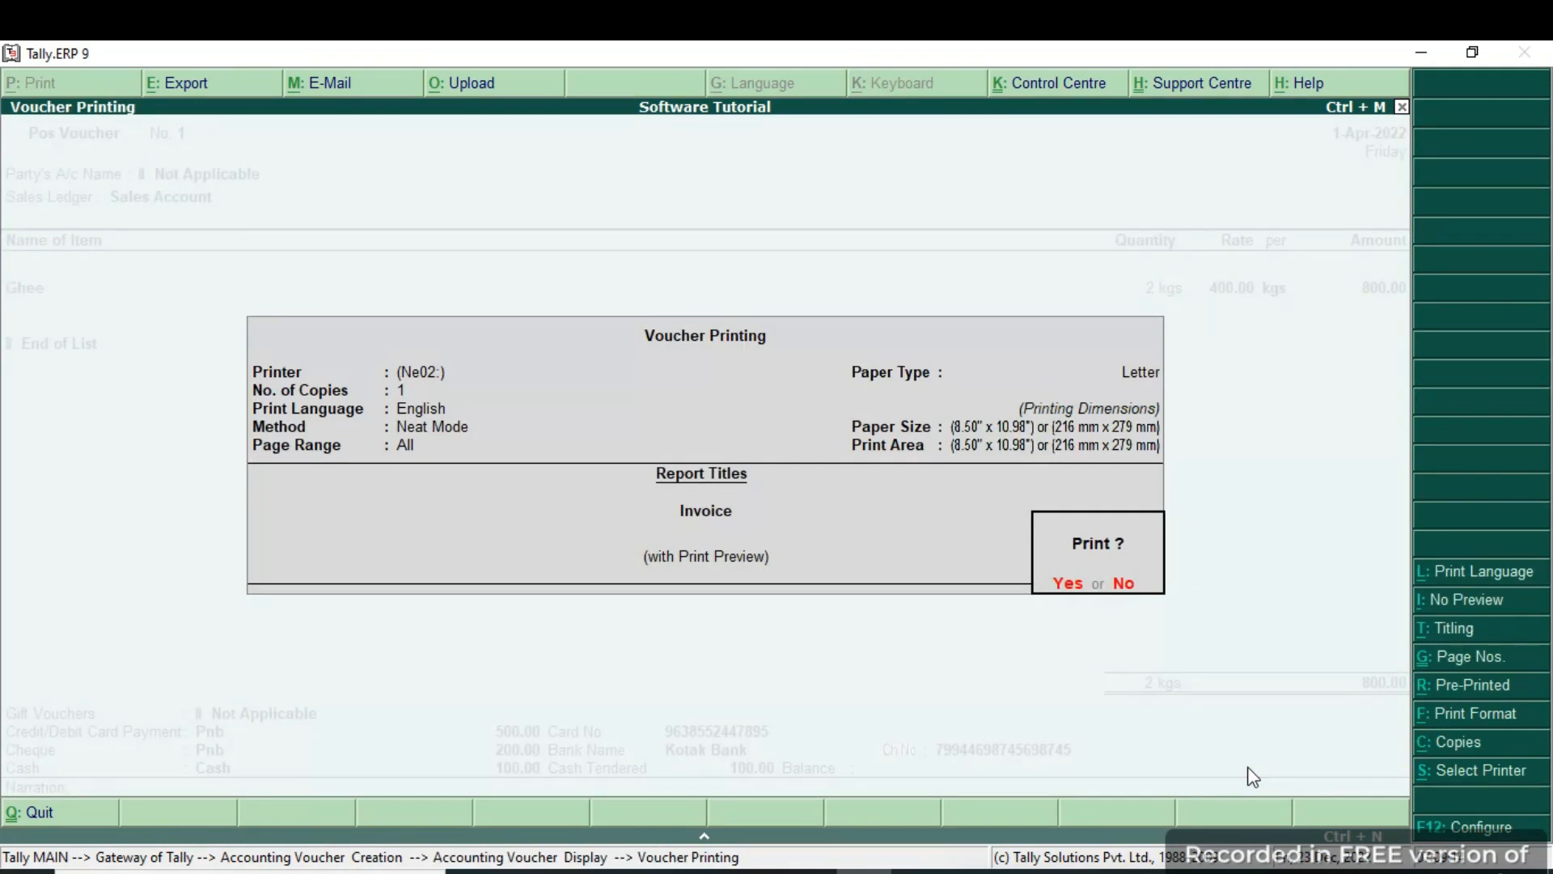
pyautogui.press('Return')
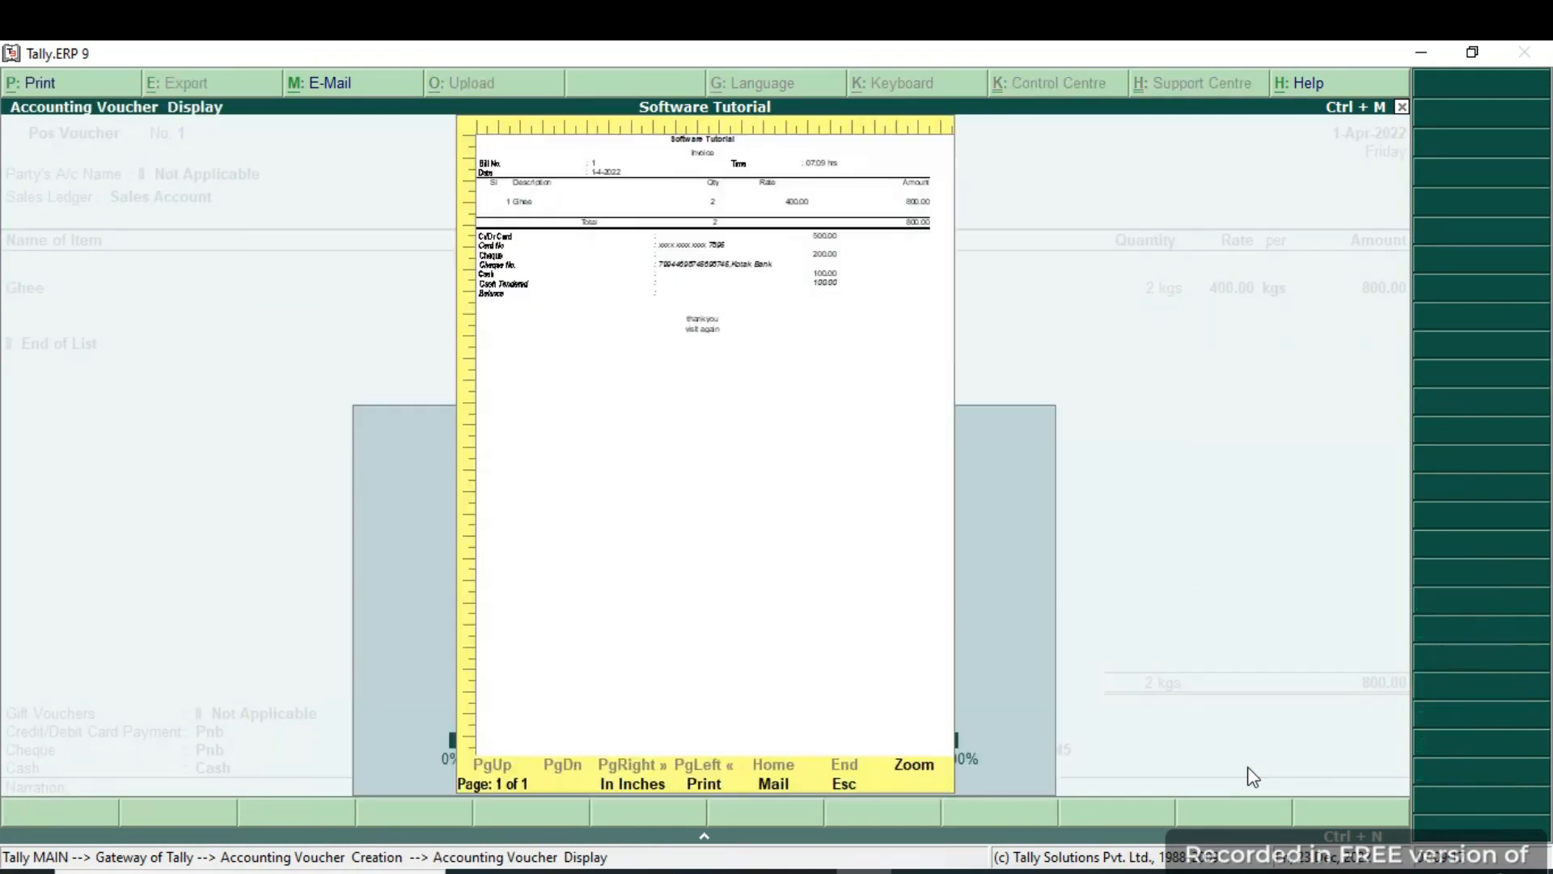
pyautogui.hotkey('alt', 'z')
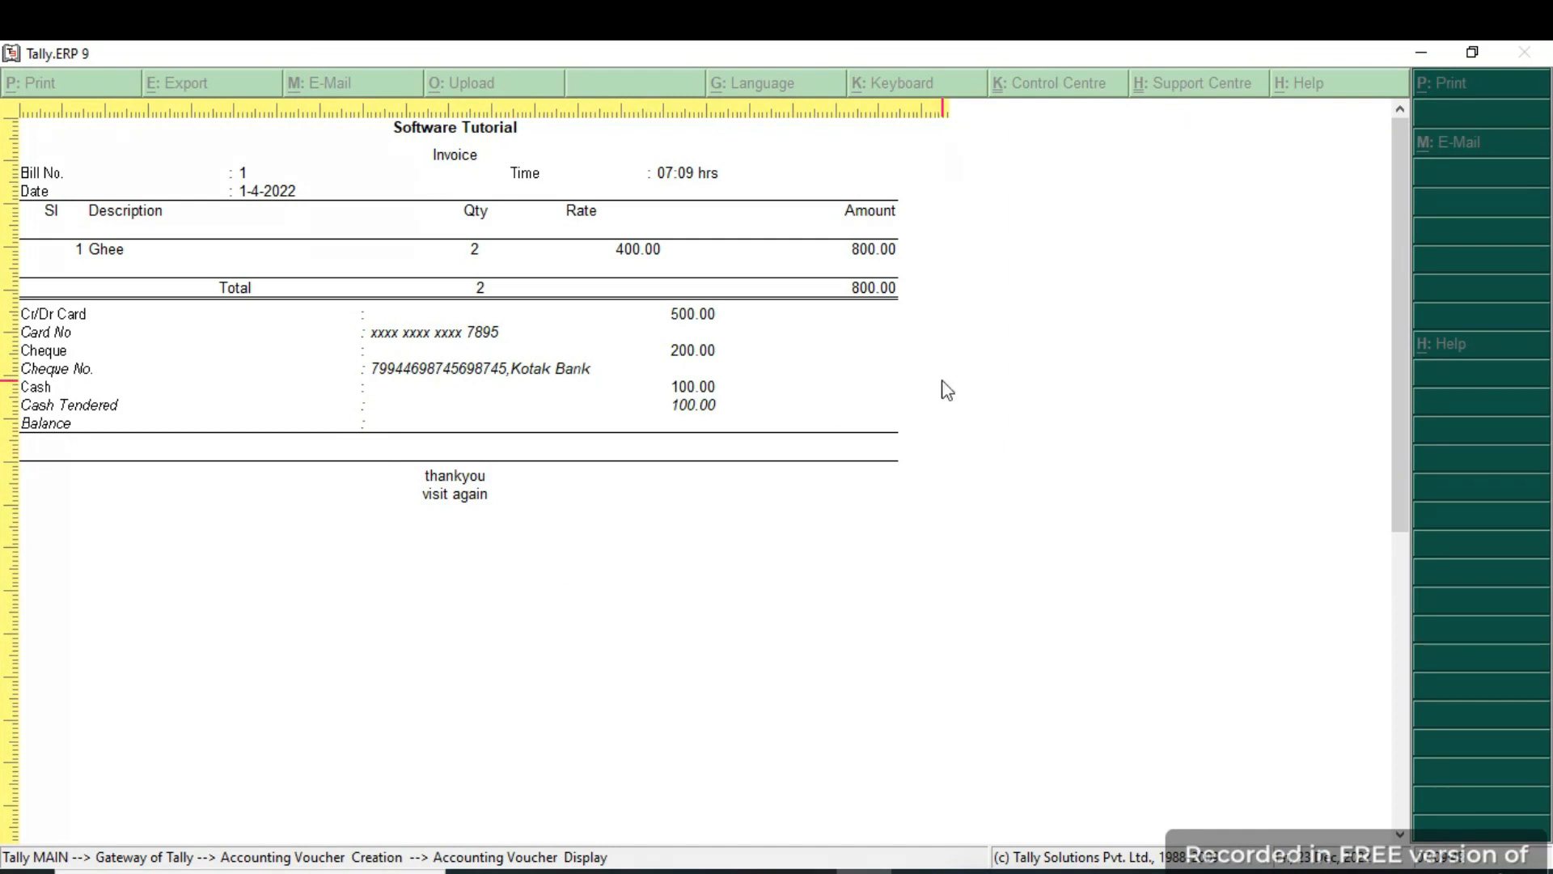
pyautogui.press('Return')
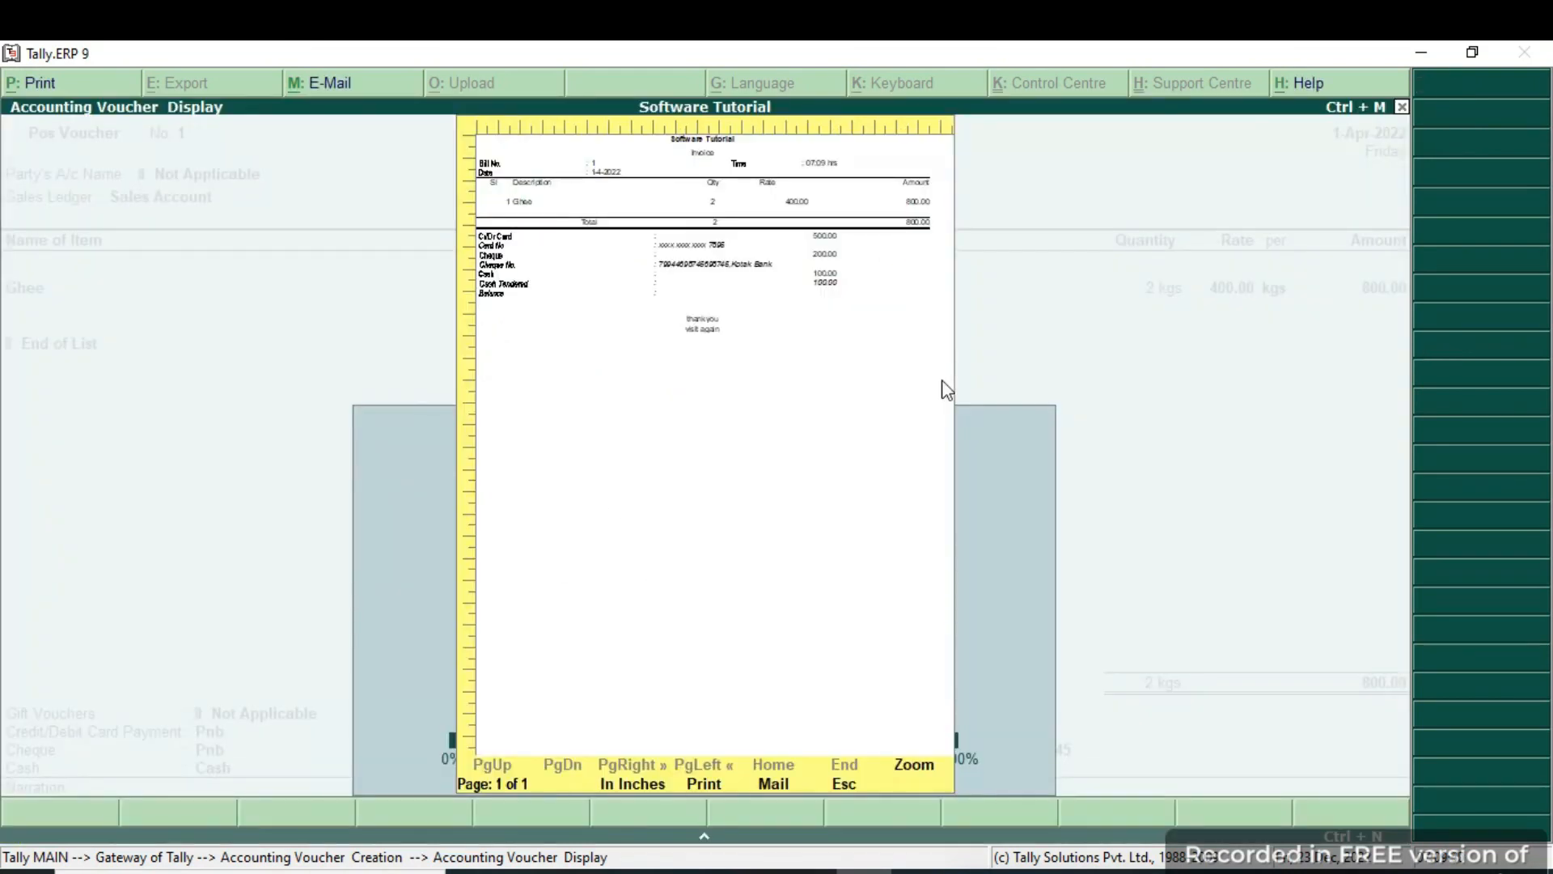
pyautogui.press('Escape')
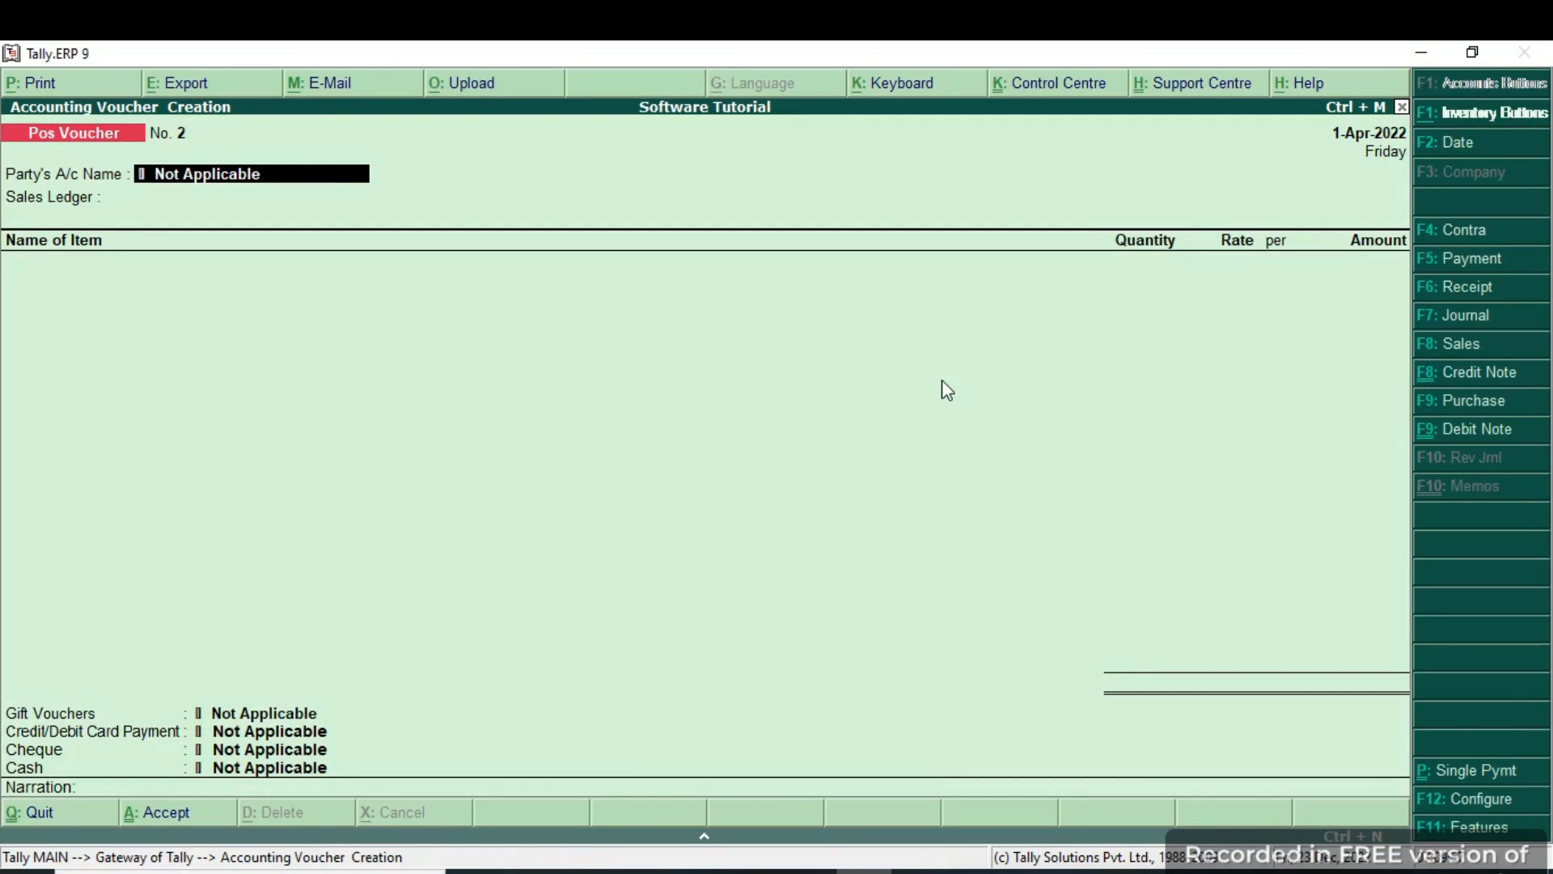
# Quit the blank POS Voucher No. 2 without saving, back to Gateway of Tally.
pyautogui.press('Escape')
pyautogui.press('Escape')
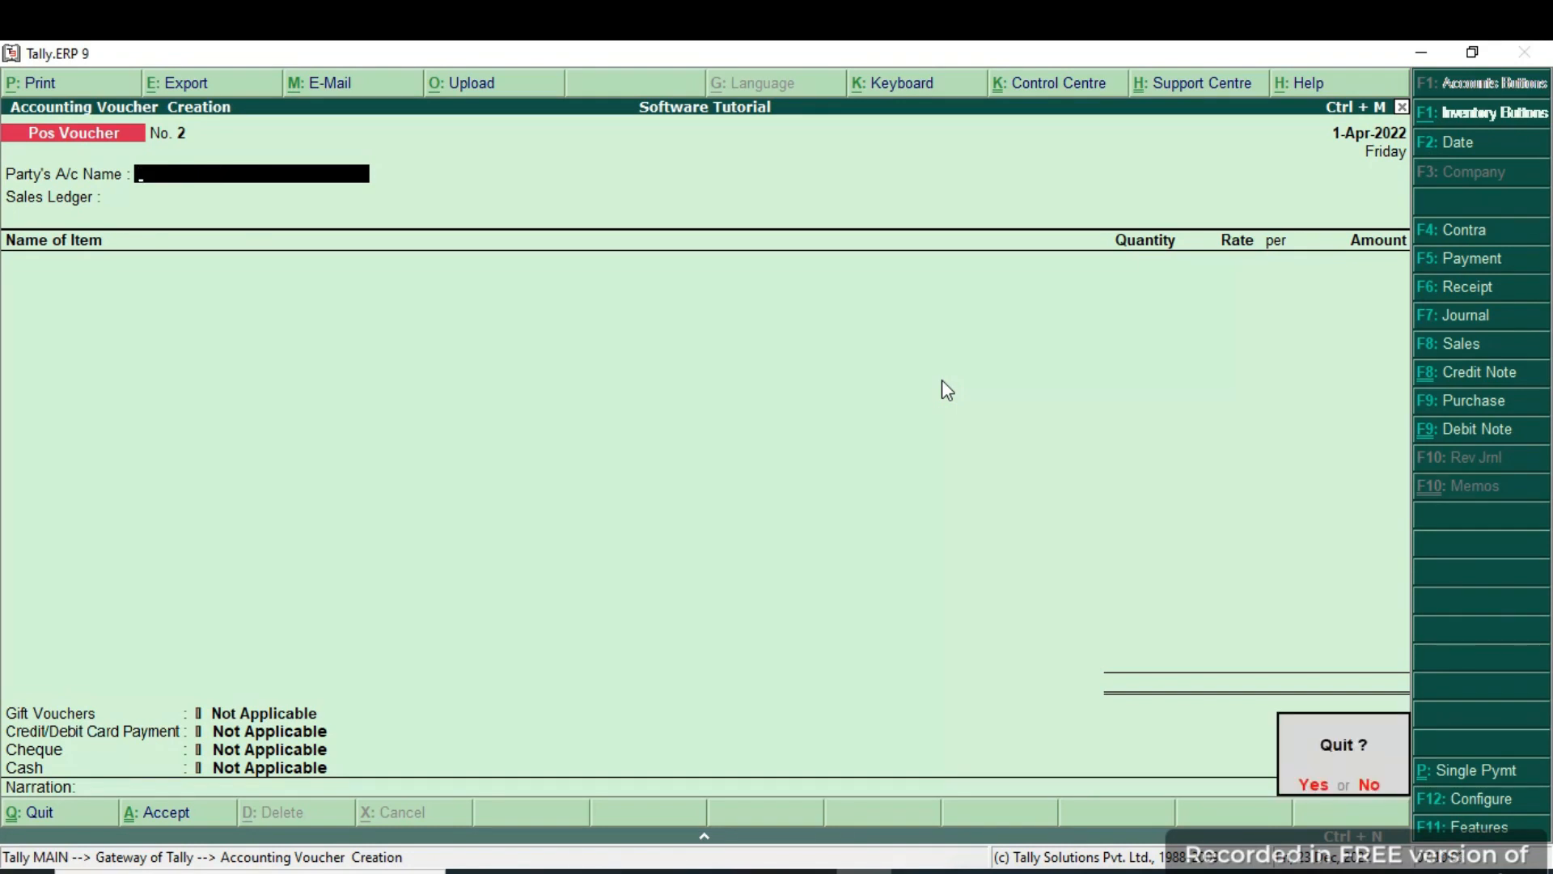
pyautogui.press('Return')
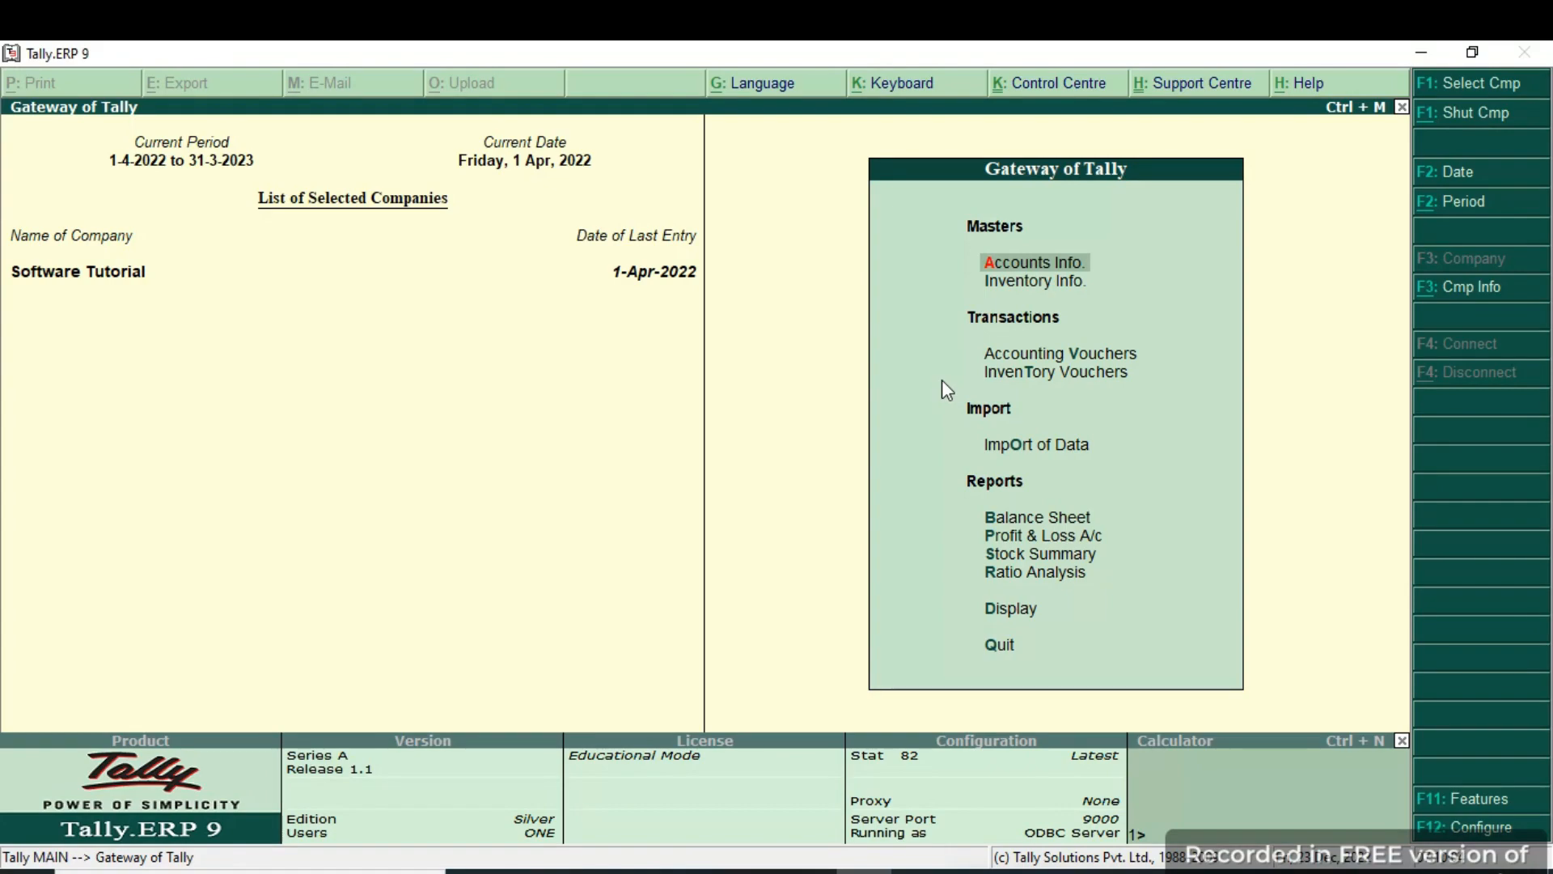